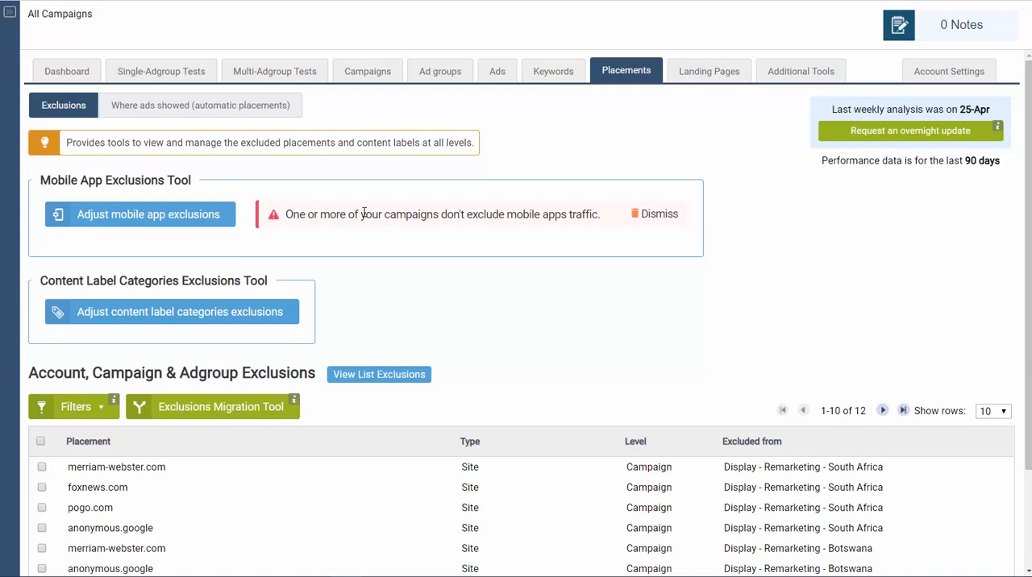
# - Try excluding all mobile apps for all campaigns in the Mobile App Exclusion Tool, and cancel without applying
pyautogui.click(167, 218)
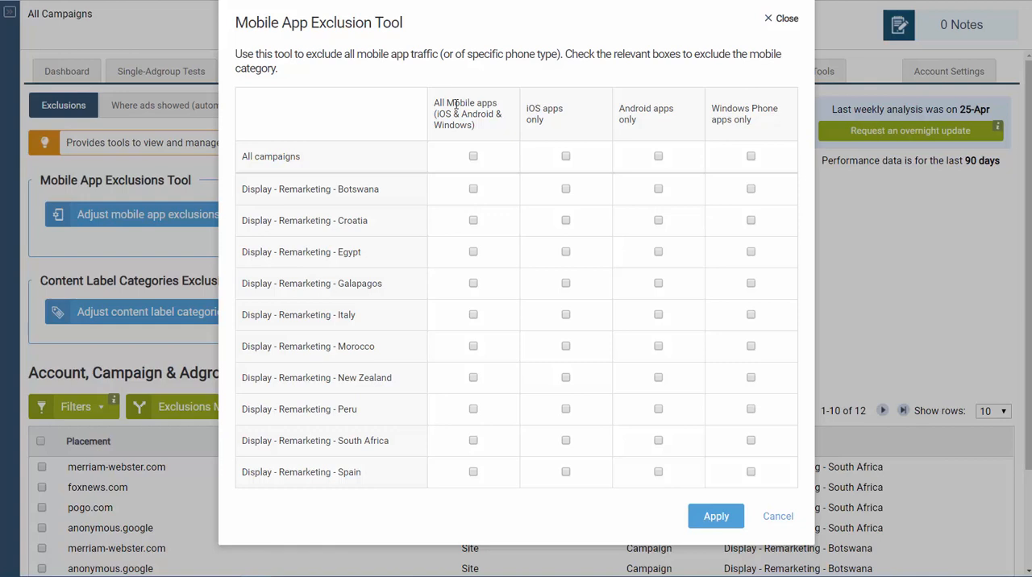
pyautogui.click(474, 157)
pyautogui.click(474, 157)
pyautogui.click(473, 157)
pyautogui.click(776, 516)
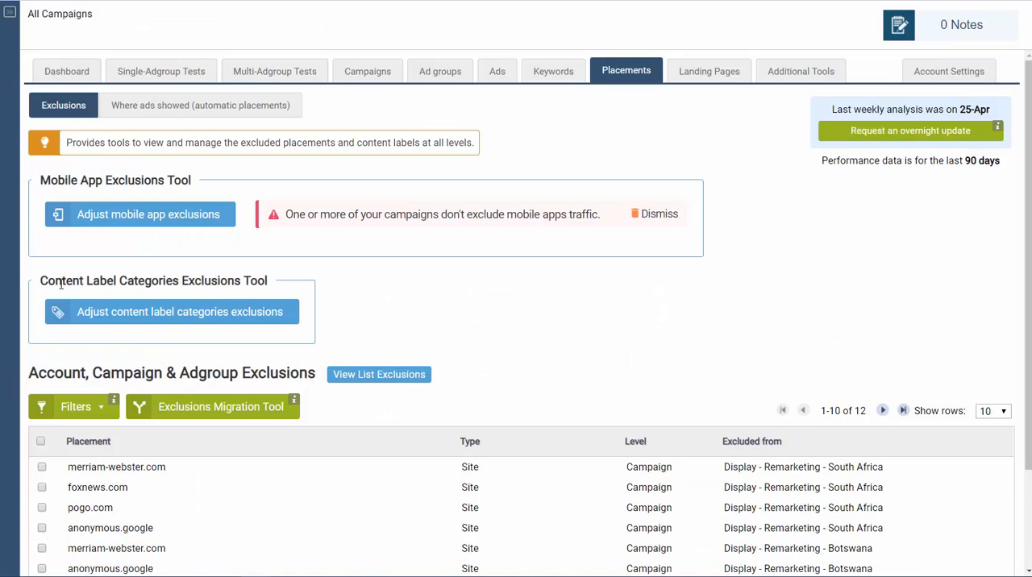
# - Try account-level exclusions for the four sensitive content categories in the Content Label Categories Exclusion Tool, and cancel without applying
pyautogui.click(162, 315)
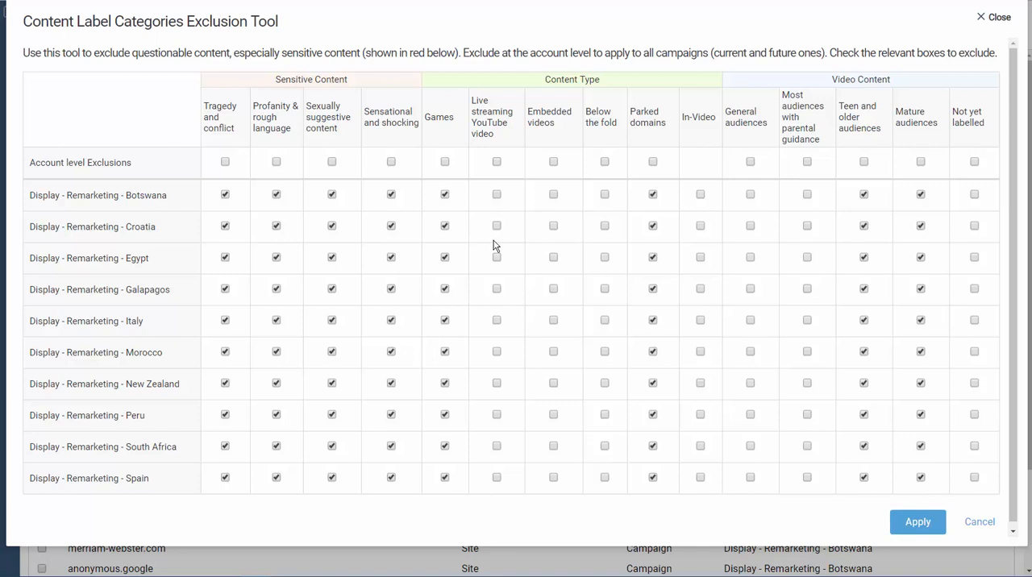
pyautogui.click(225, 162)
pyautogui.click(276, 162)
pyautogui.click(332, 162)
pyautogui.click(391, 162)
pyautogui.click(977, 522)
# - Review the campaigns and placements covered by the Default exclusion list, and close the list exclusions view
pyautogui.scroll(-3, 657, 347)
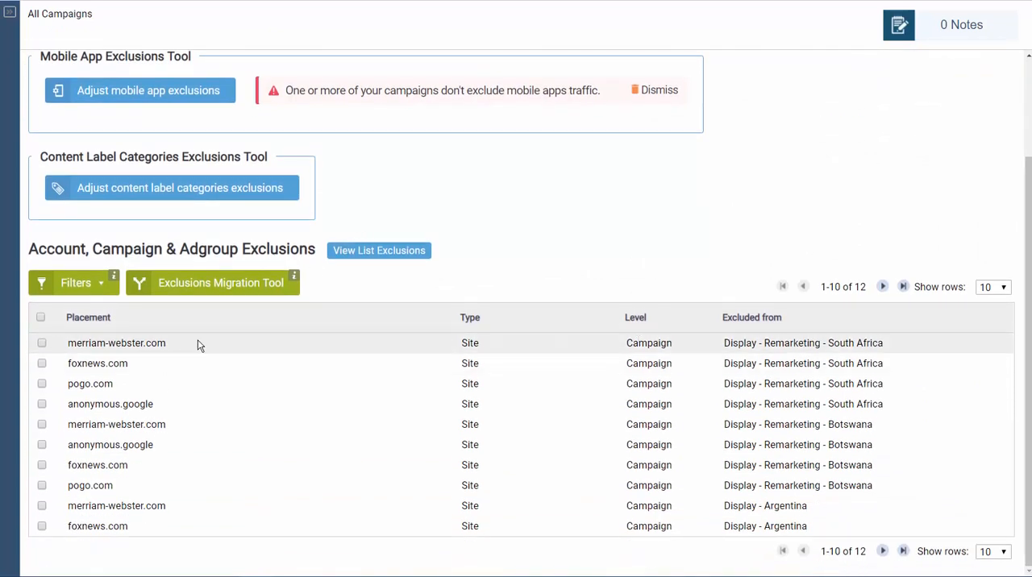
pyautogui.click(70, 291)
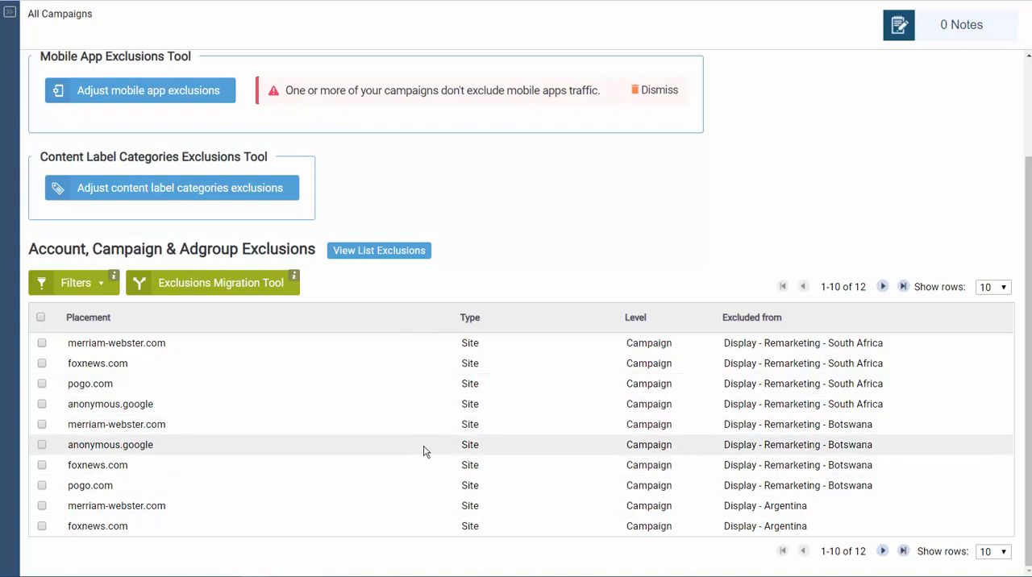
pyautogui.click(358, 254)
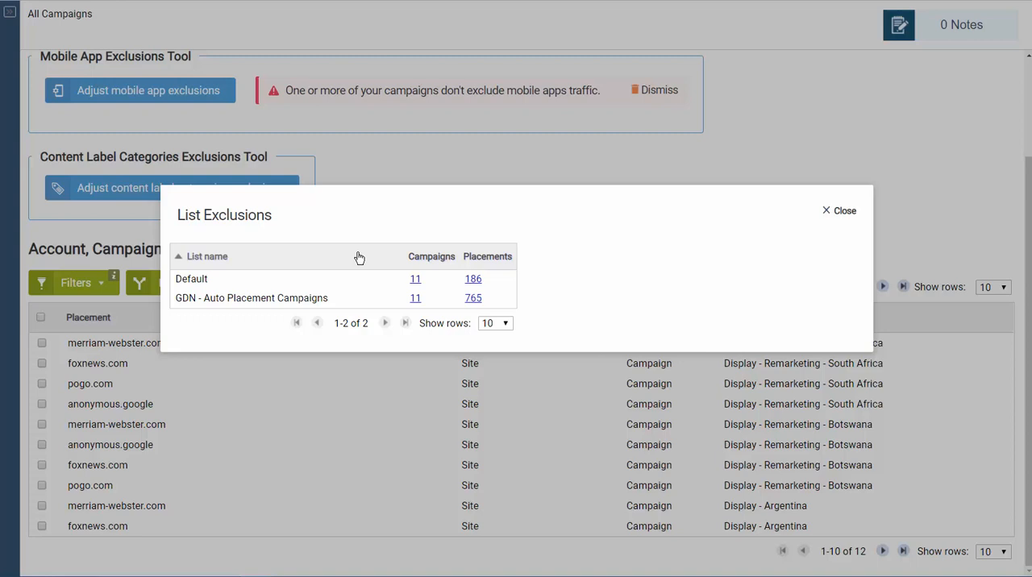
pyautogui.click(415, 280)
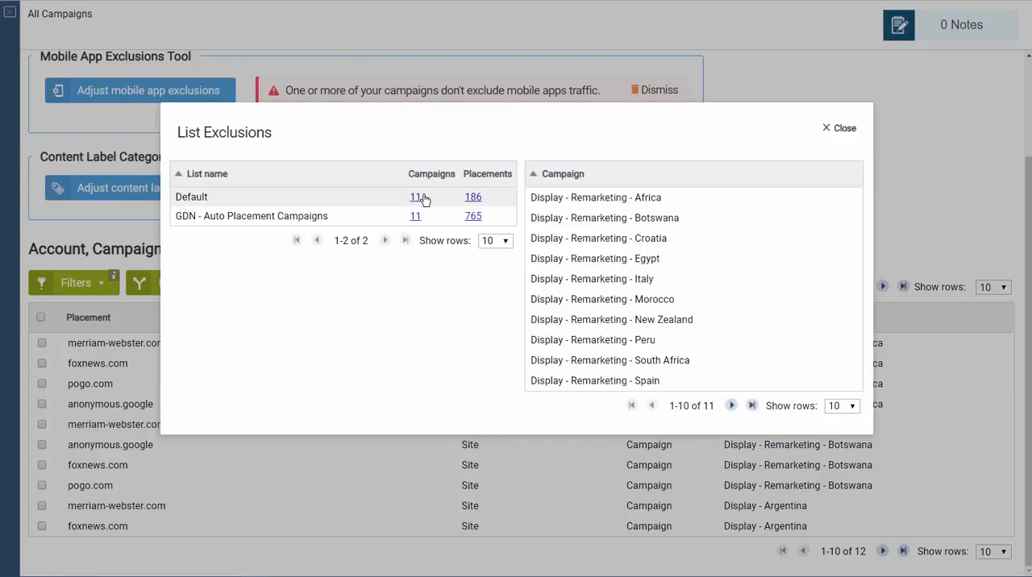
pyautogui.click(474, 199)
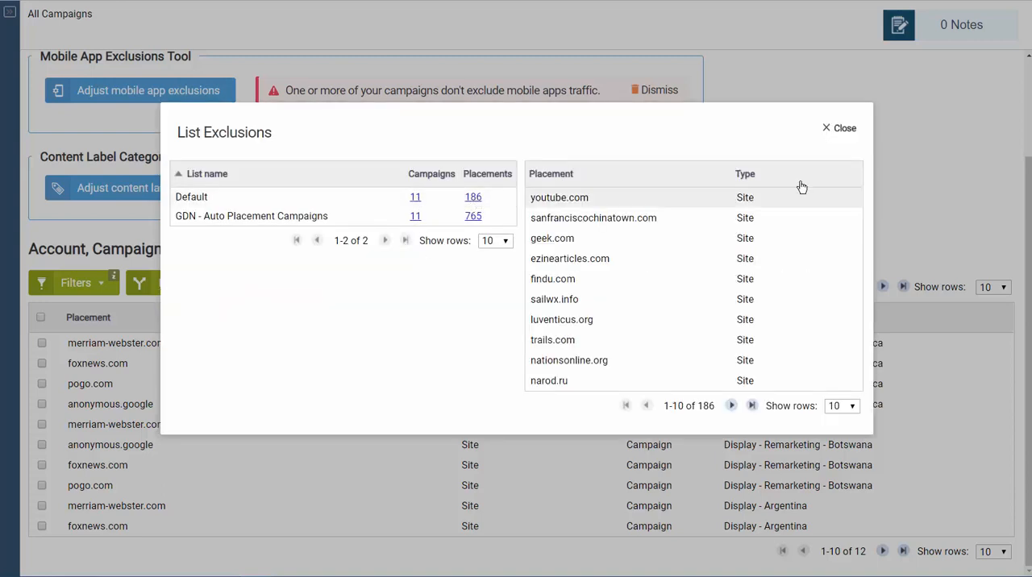
pyautogui.click(842, 130)
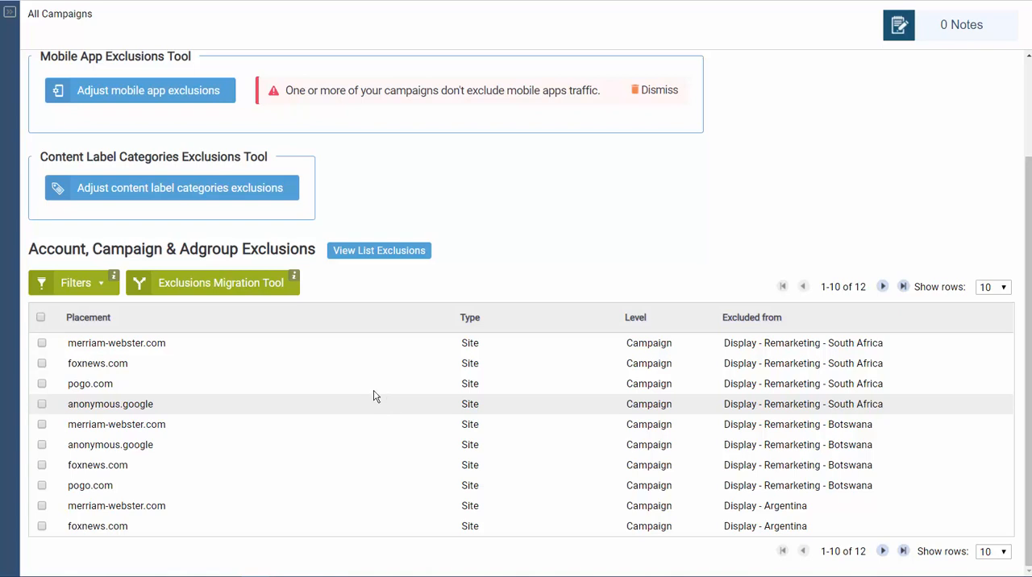
# - Set the Exclusions Migration Tool to move selected adgroup exclusions to the list GDN - Auto Placement Campaigns
pyautogui.click(192, 289)
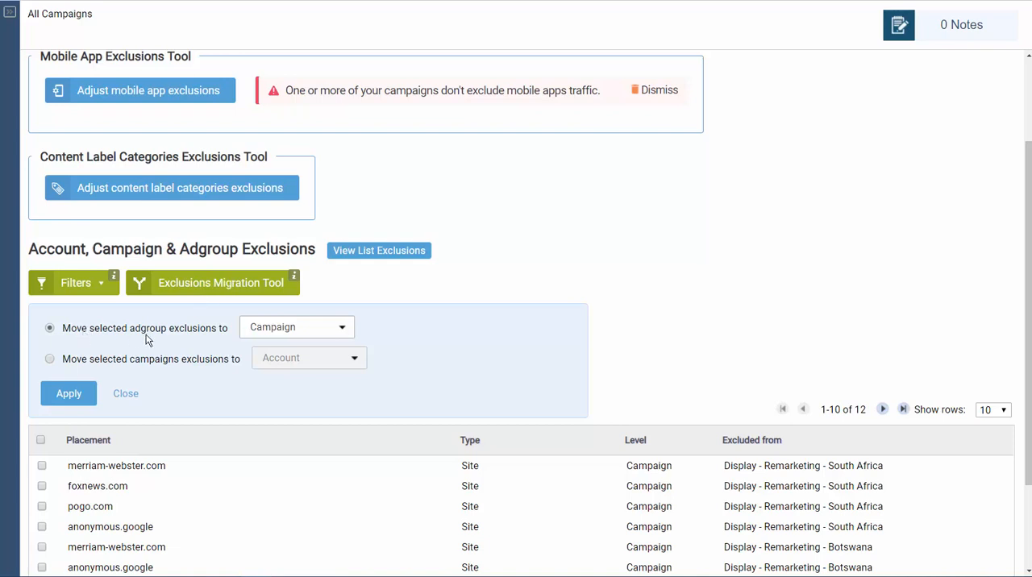
pyautogui.click(283, 333)
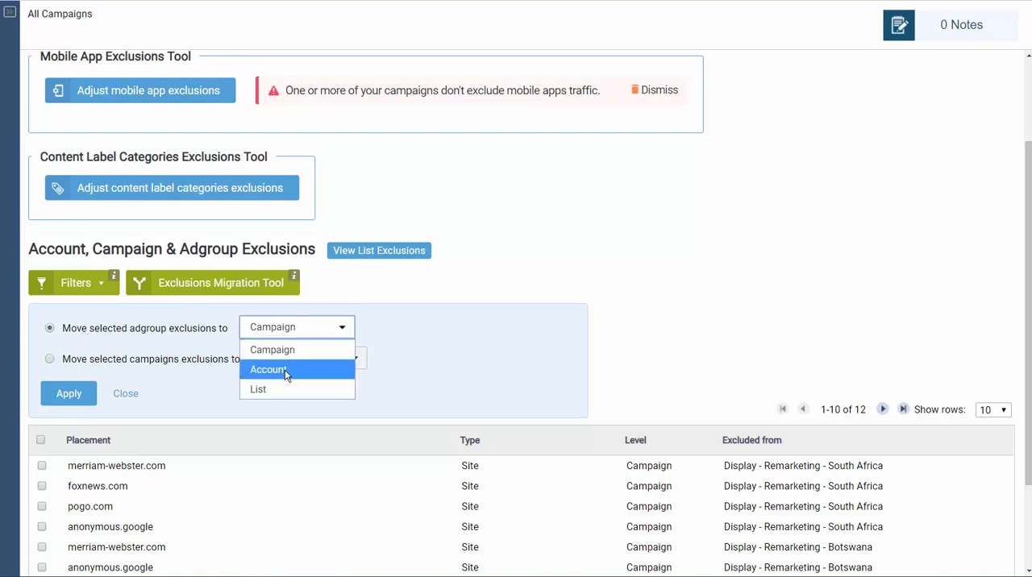
pyautogui.click(283, 369)
pyautogui.click(286, 325)
pyautogui.click(283, 389)
pyautogui.click(392, 329)
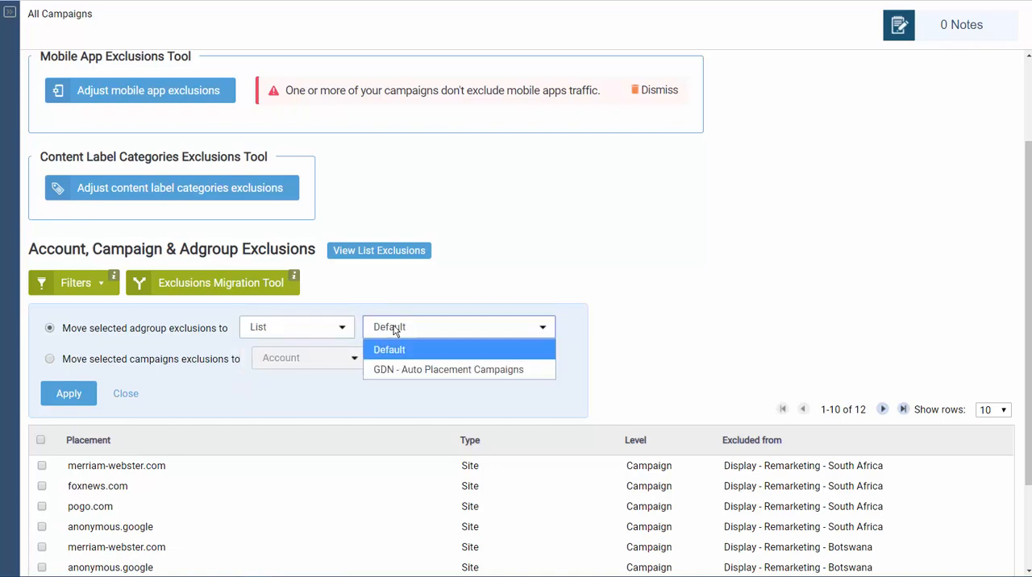
pyautogui.click(401, 375)
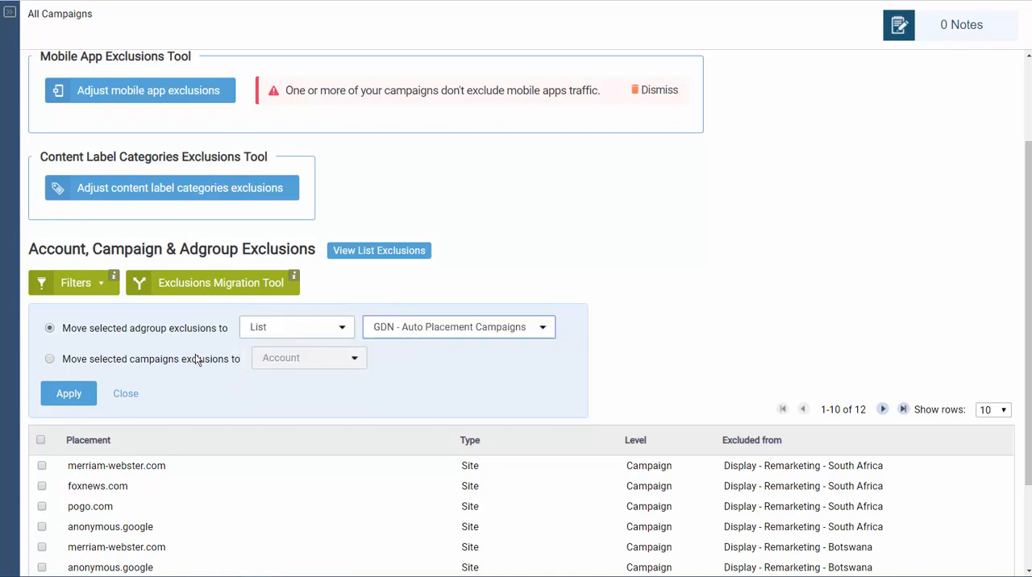
# - Switch the migration to selected campaign exclusions and check its destination options, leaving Account chosen
pyautogui.click(50, 360)
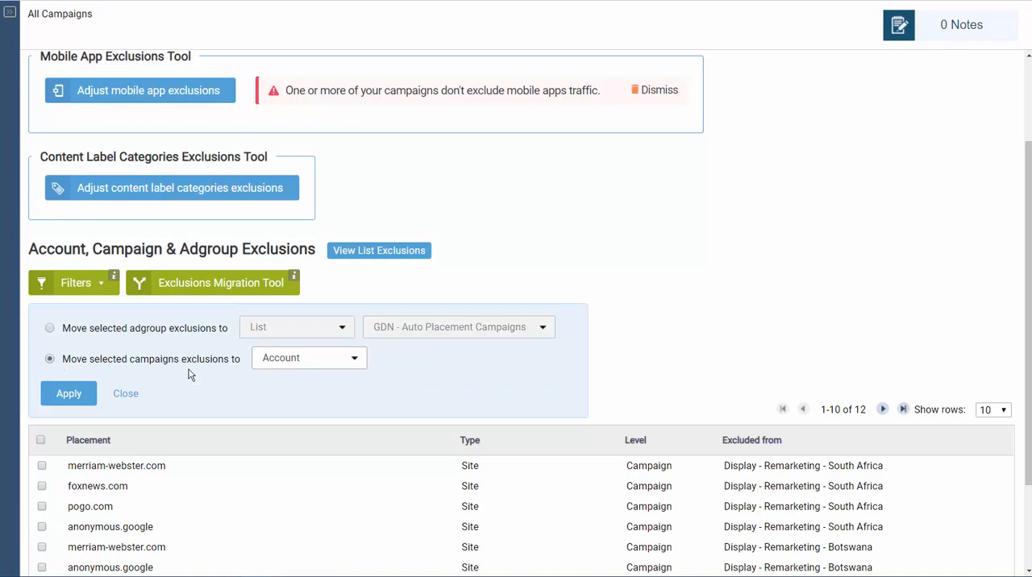
pyautogui.click(297, 359)
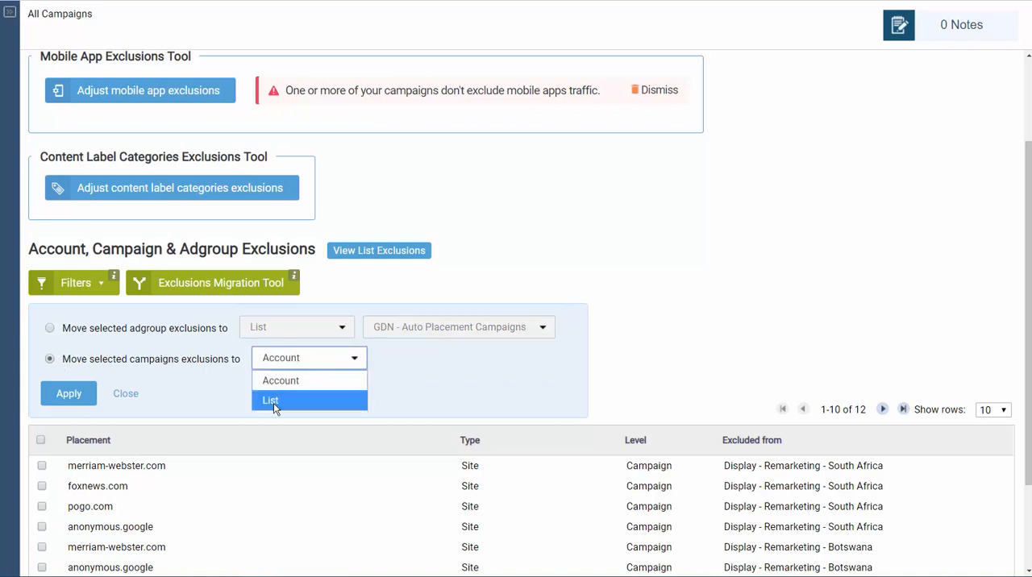
pyautogui.click(691, 358)
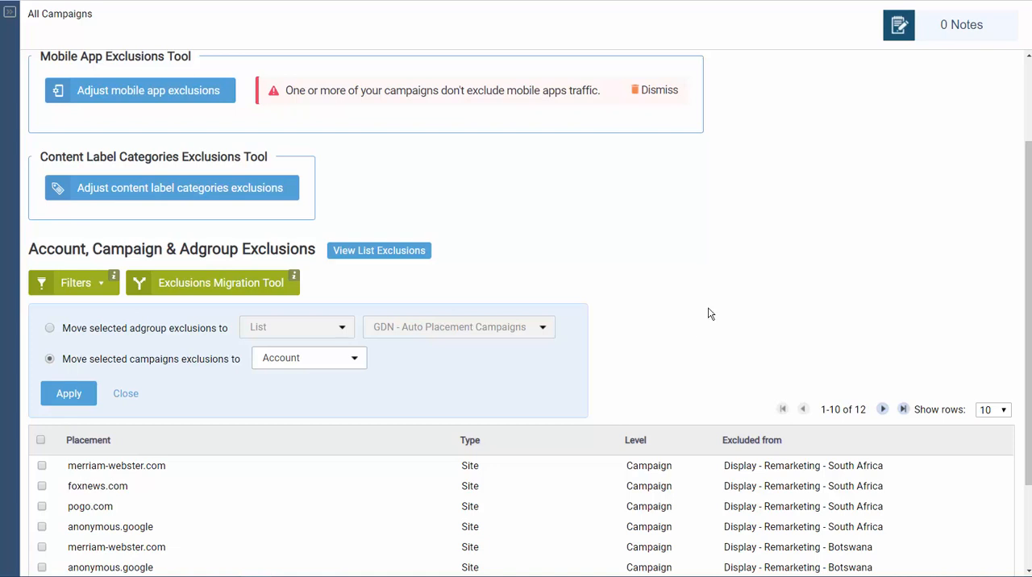
# - Show the automatic placements at adgroup level and sort them by highest cost
pyautogui.scroll(3, 675, 314)
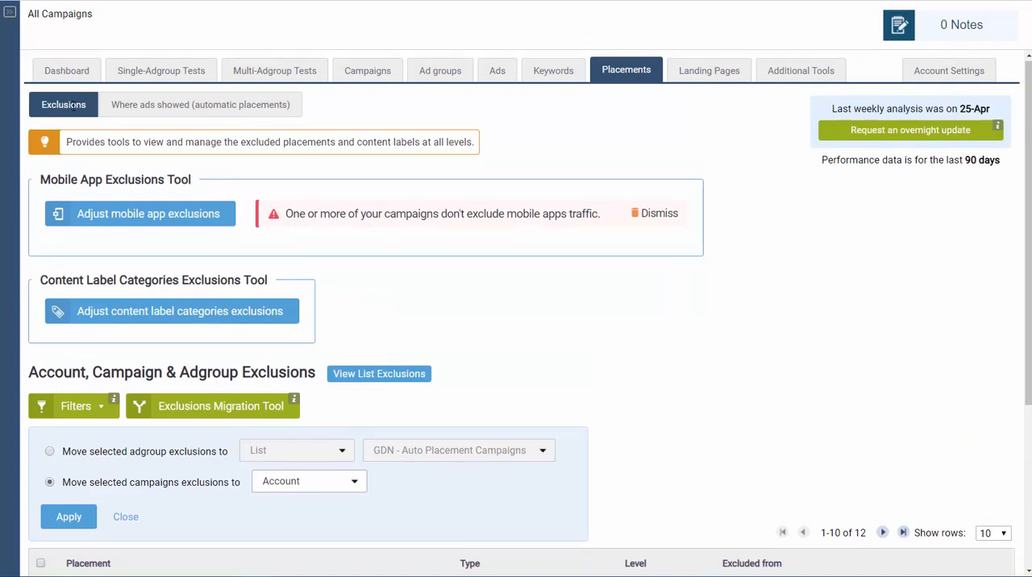
pyautogui.click(150, 113)
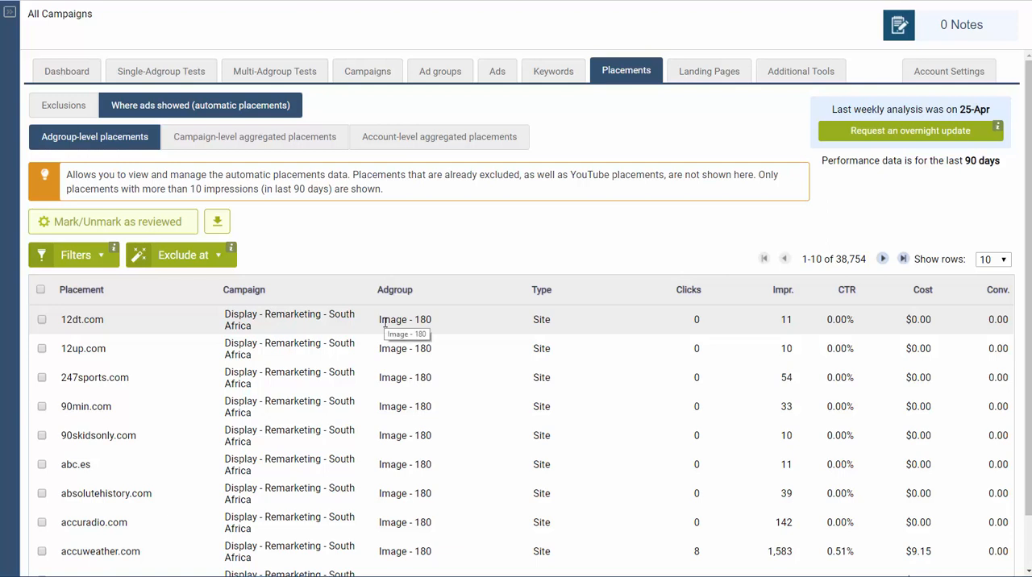
pyautogui.click(924, 291)
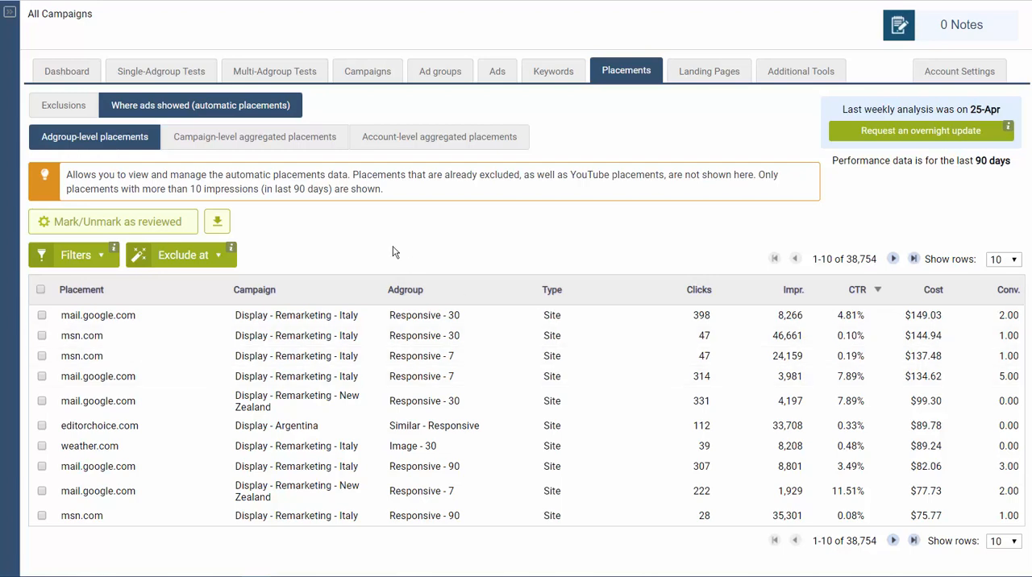
# - Create a placement filter whose type matches Mobile App
pyautogui.click(80, 261)
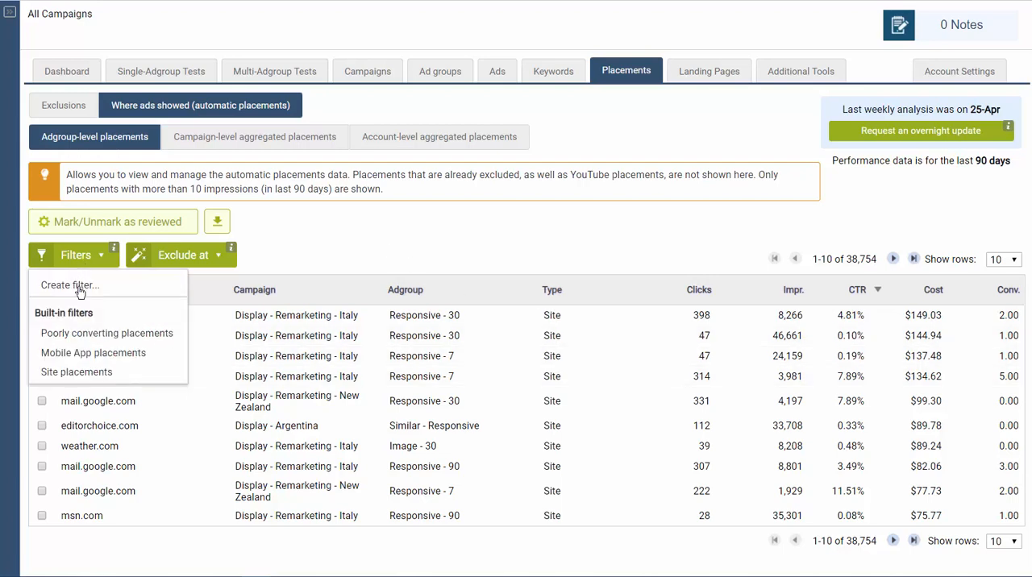
pyautogui.click(72, 285)
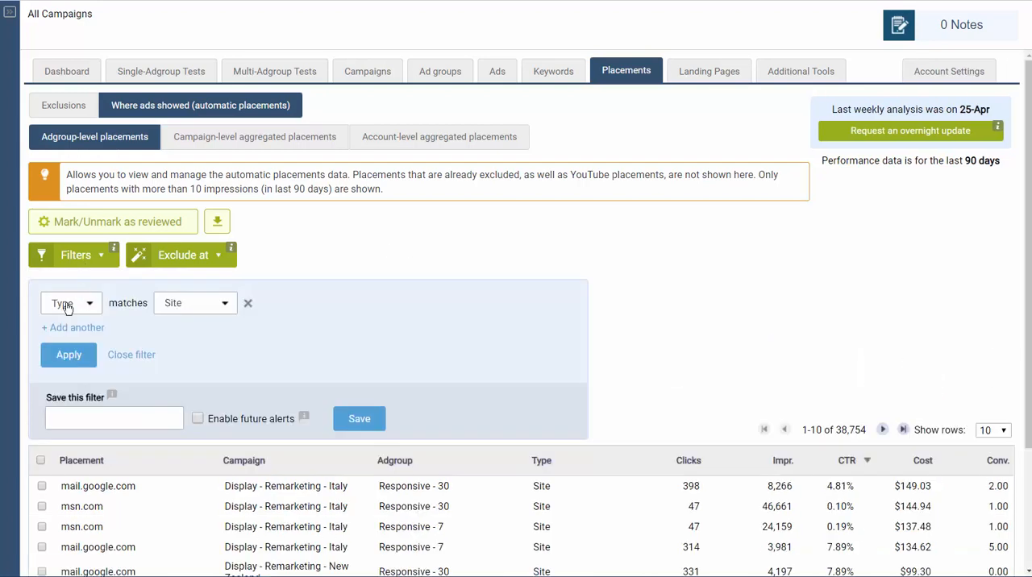
pyautogui.click(67, 305)
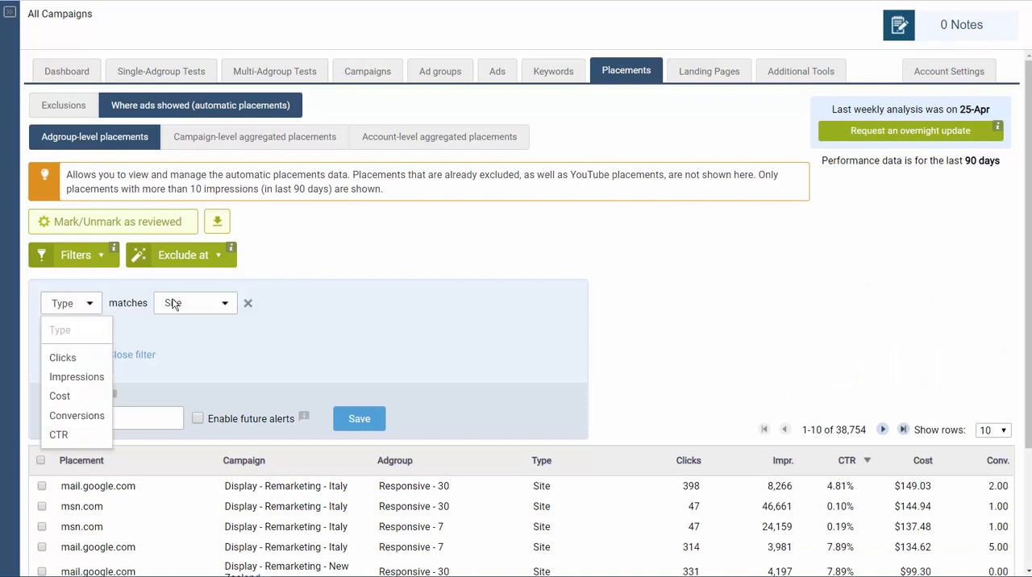
pyautogui.click(176, 304)
pyautogui.click(174, 346)
# - Add a filter condition for cost equal to 100 in the last 90 days
pyautogui.click(74, 329)
pyautogui.click(76, 336)
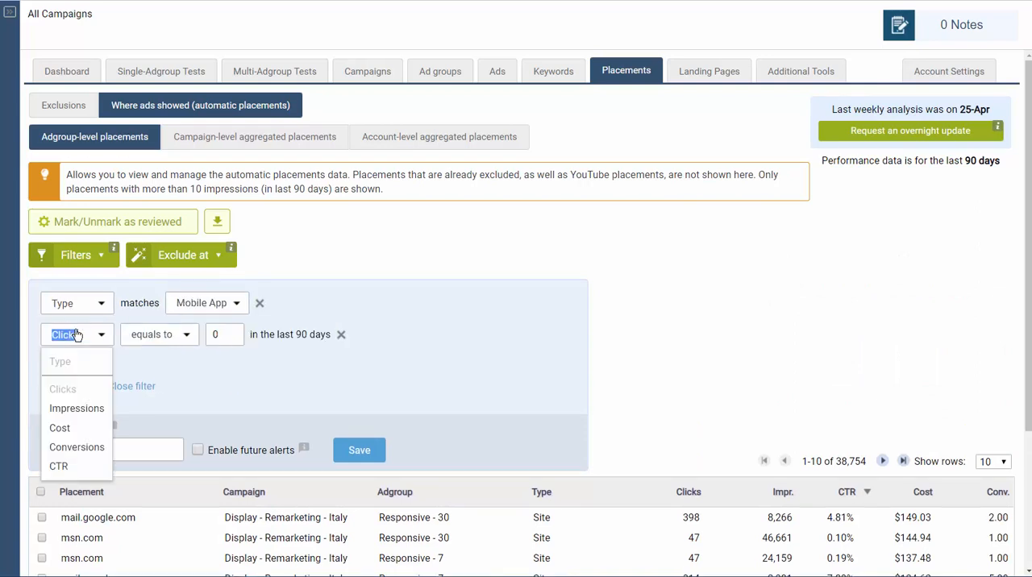
pyautogui.click(74, 430)
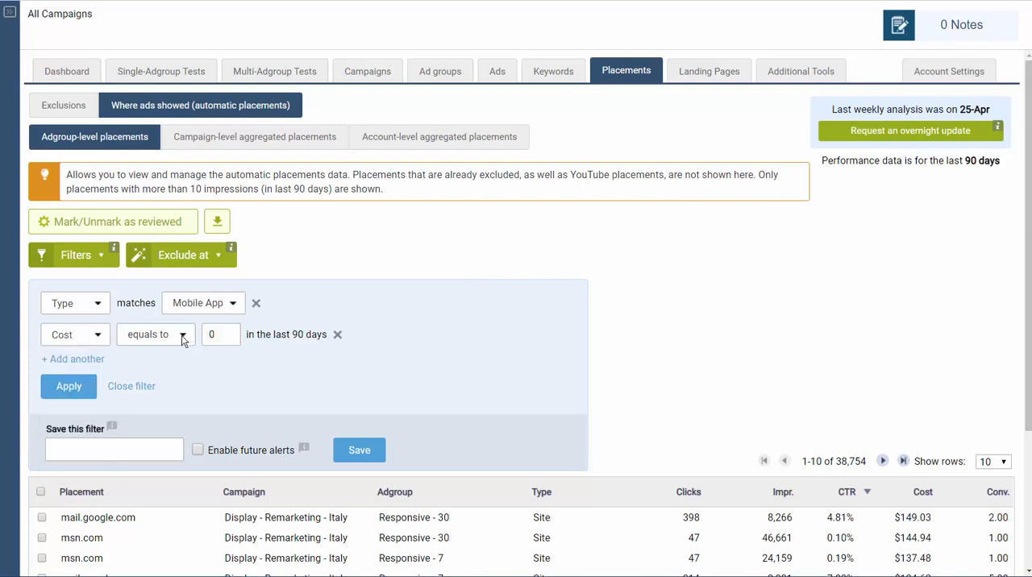
pyautogui.click(184, 335)
pyautogui.click(209, 334)
pyautogui.doubleClick(209, 334)
pyautogui.write('100')
# - Add a filter condition for conversions equal to 0, apply the filter and check the resulting placements
pyautogui.click(86, 362)
pyautogui.click(86, 373)
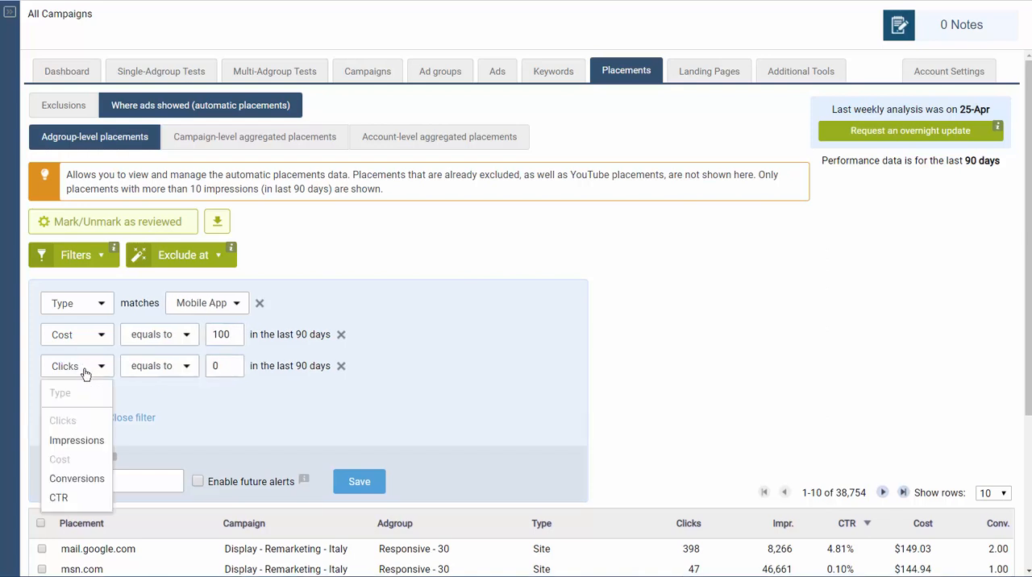
pyautogui.click(81, 476)
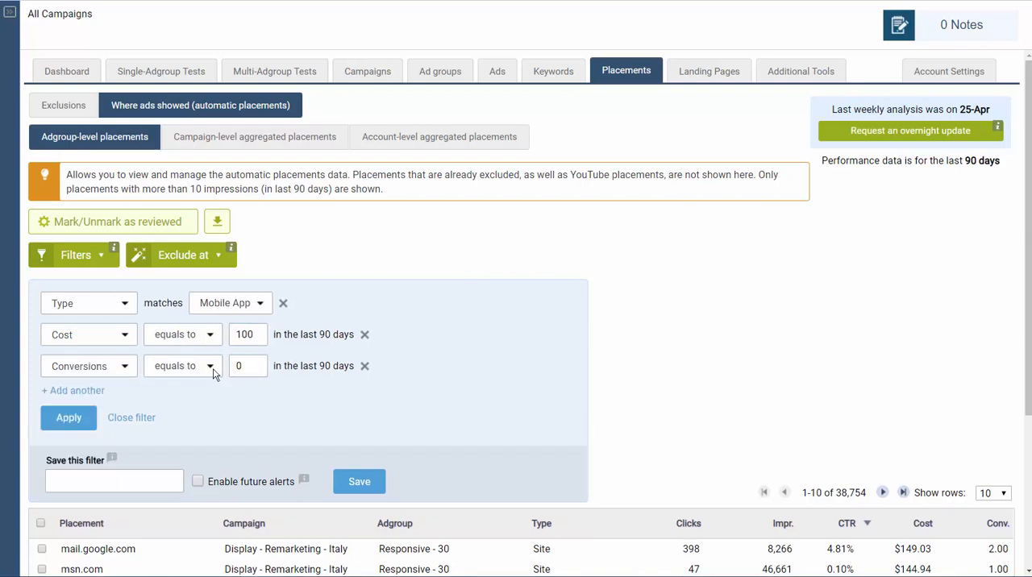
pyautogui.click(71, 420)
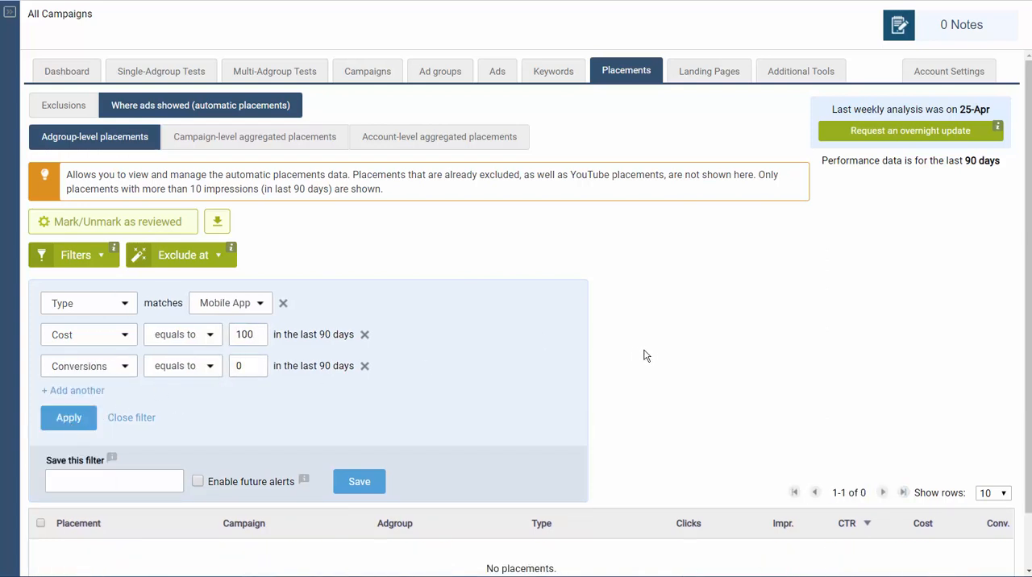
pyautogui.scroll(-1, 654, 346)
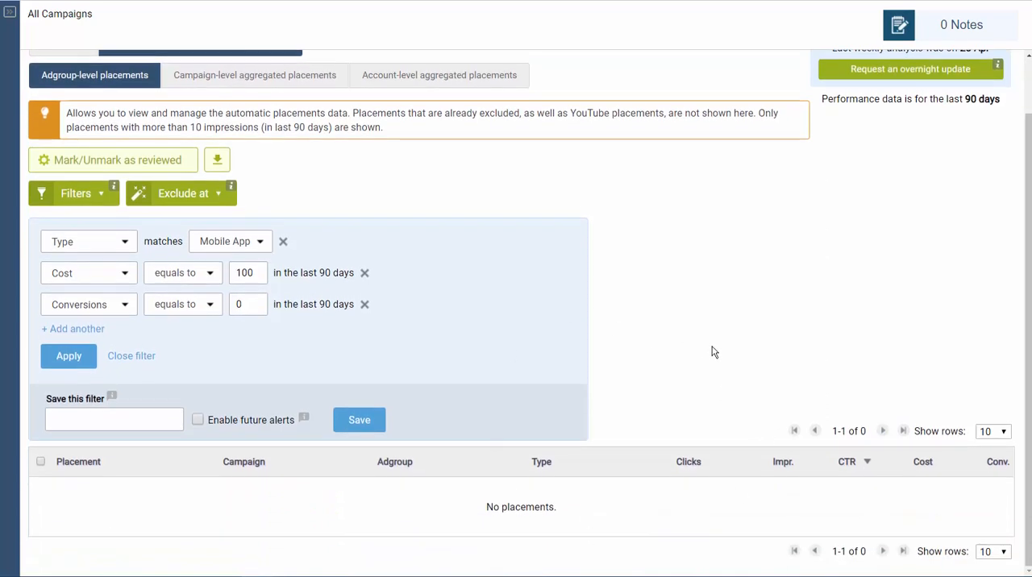
pyautogui.scroll(1, 121, 211)
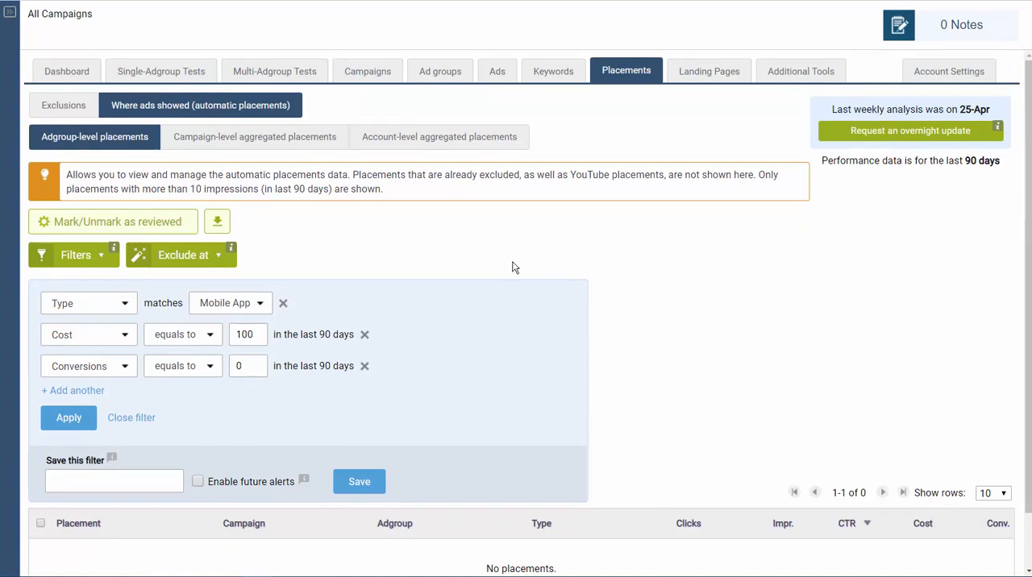
# - View the campaign-level aggregated placements, switch to the account-level ones and sort those by highest cost
pyautogui.click(272, 142)
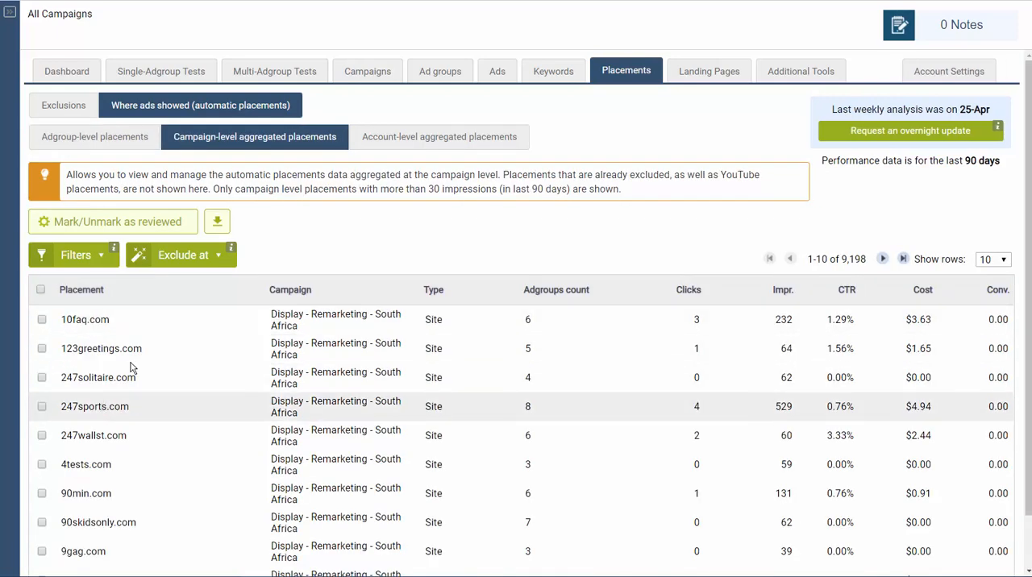
pyautogui.click(408, 142)
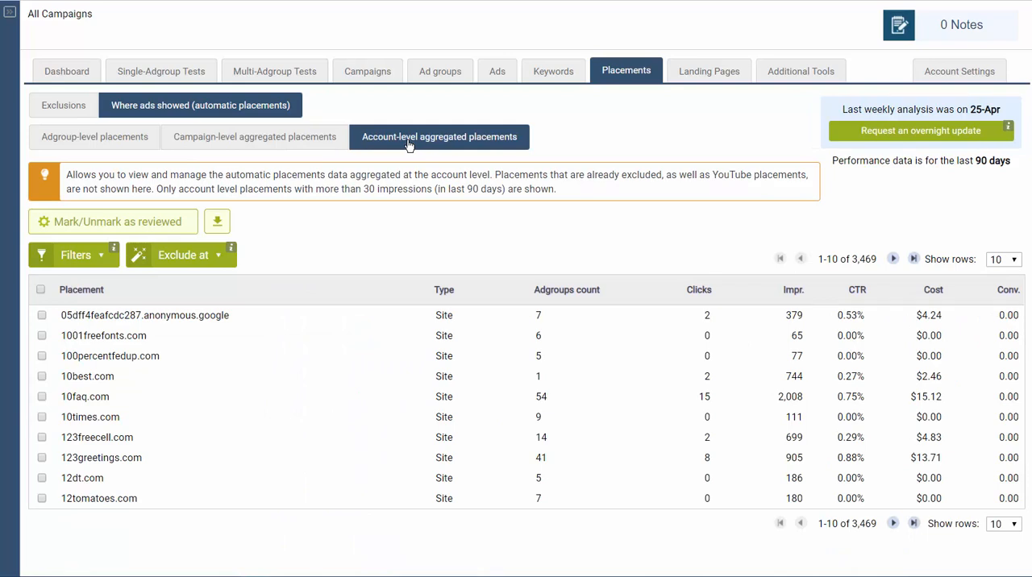
pyautogui.click(933, 297)
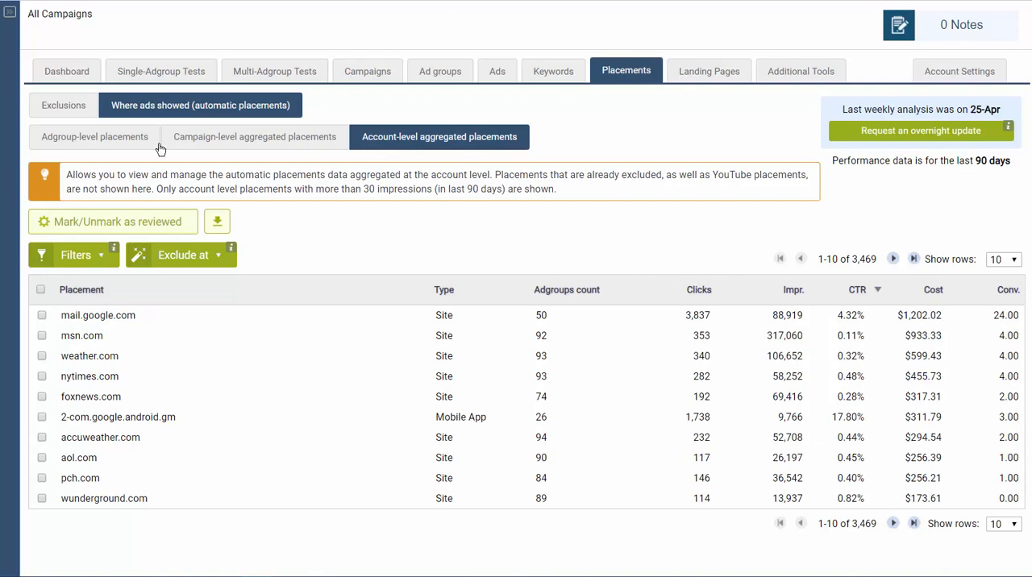
# - Create a filter for the account-level aggregated placements with cost more than 100 in the last 90 days
pyautogui.click(95, 256)
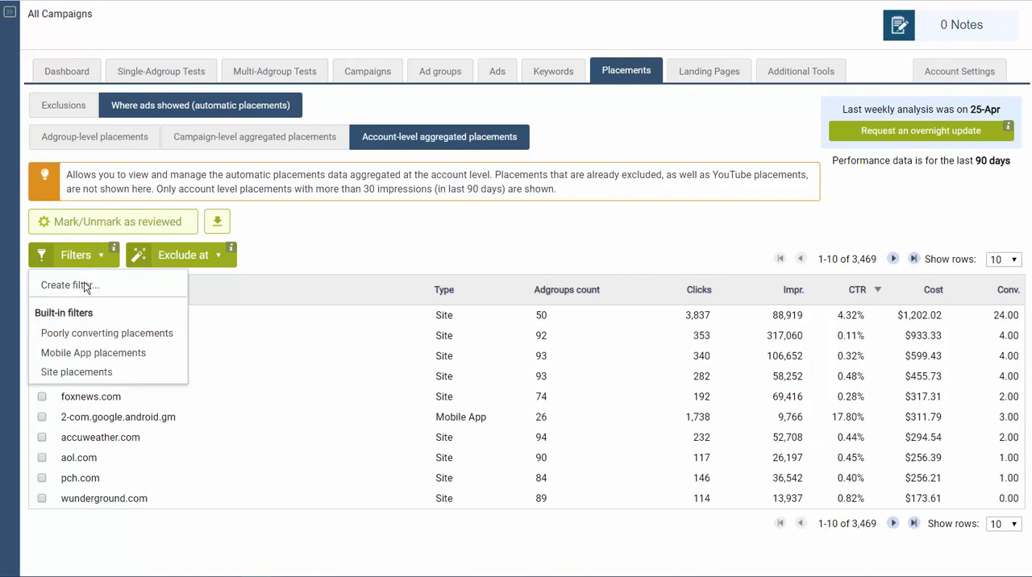
pyautogui.click(84, 287)
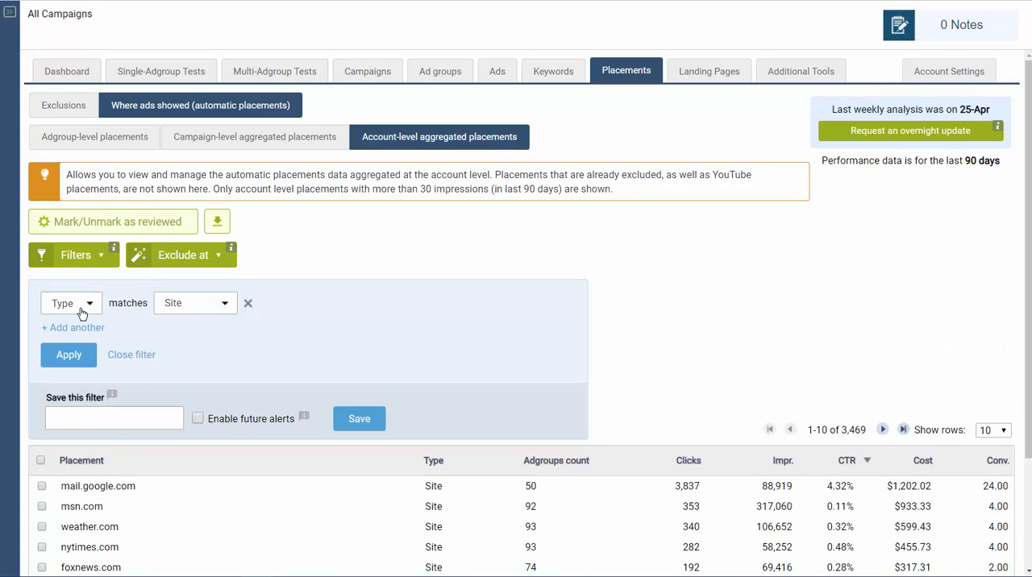
pyautogui.click(74, 311)
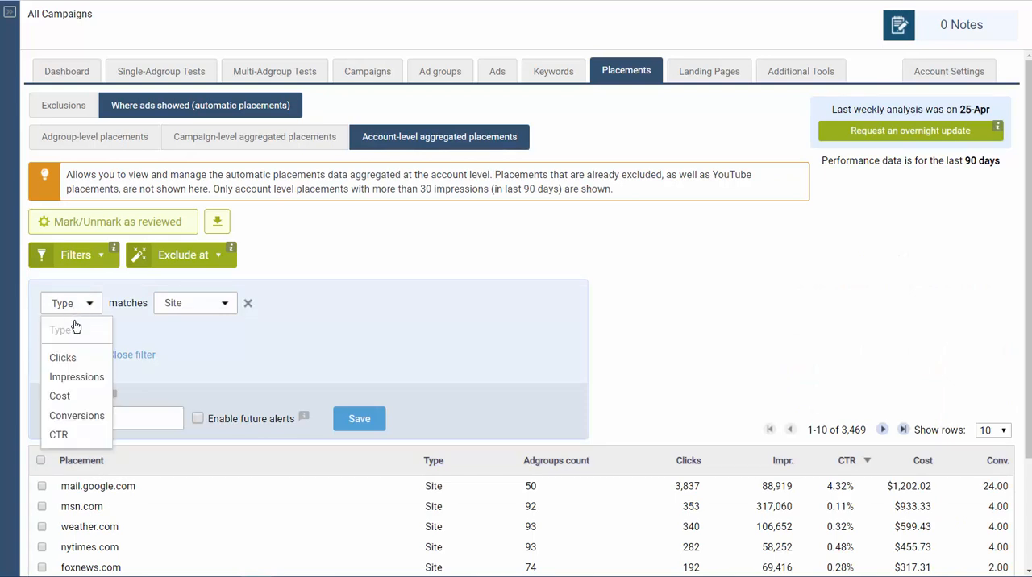
pyautogui.click(74, 396)
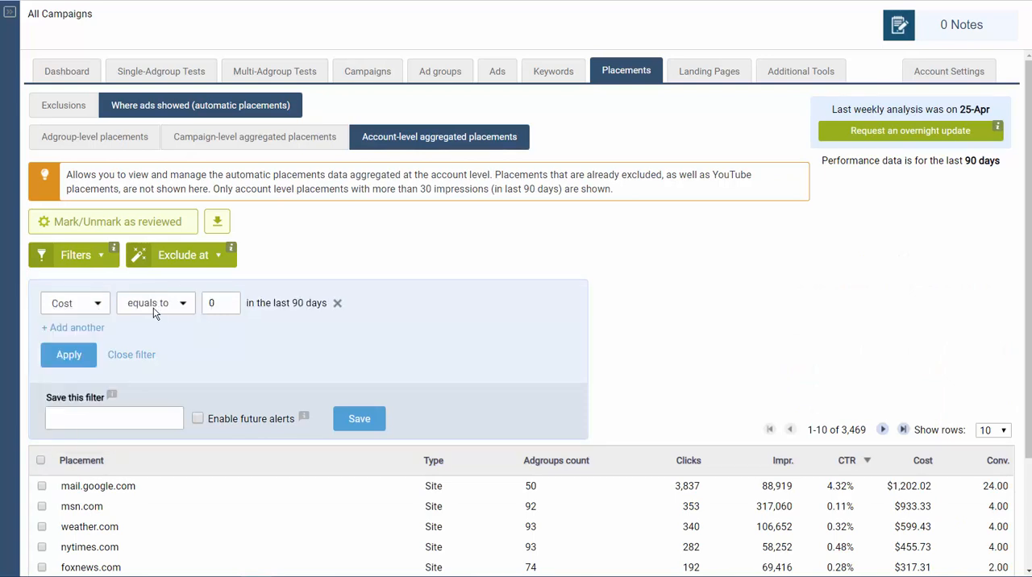
pyautogui.click(155, 311)
pyautogui.click(149, 367)
pyautogui.doubleClick(227, 299)
pyautogui.write('100')
# - Add a second filter condition for conversions equal to 0 and apply the filter
pyautogui.click(82, 328)
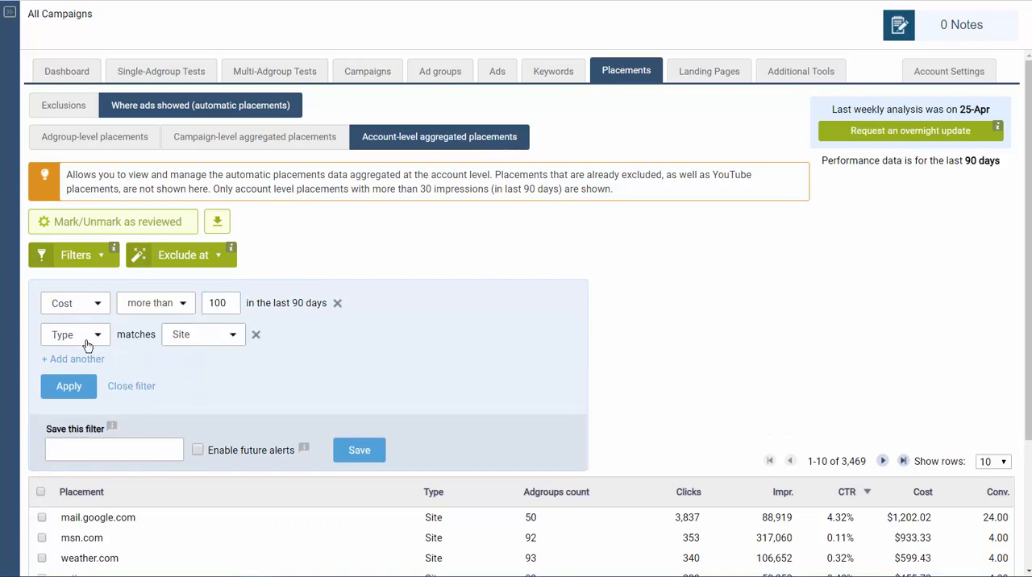
pyautogui.click(84, 337)
pyautogui.click(77, 448)
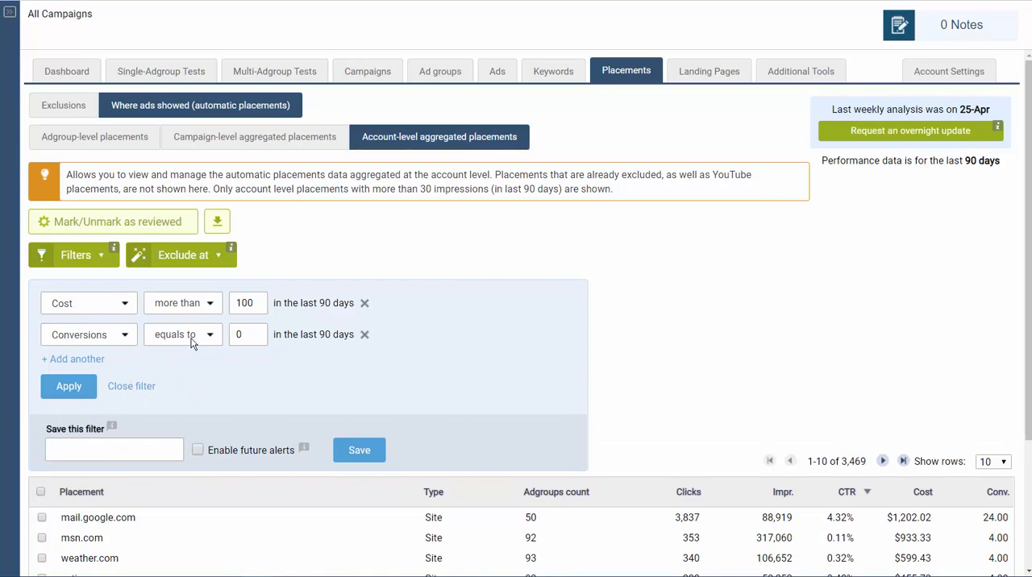
pyautogui.click(66, 386)
pyautogui.scroll(-3, 564, 395)
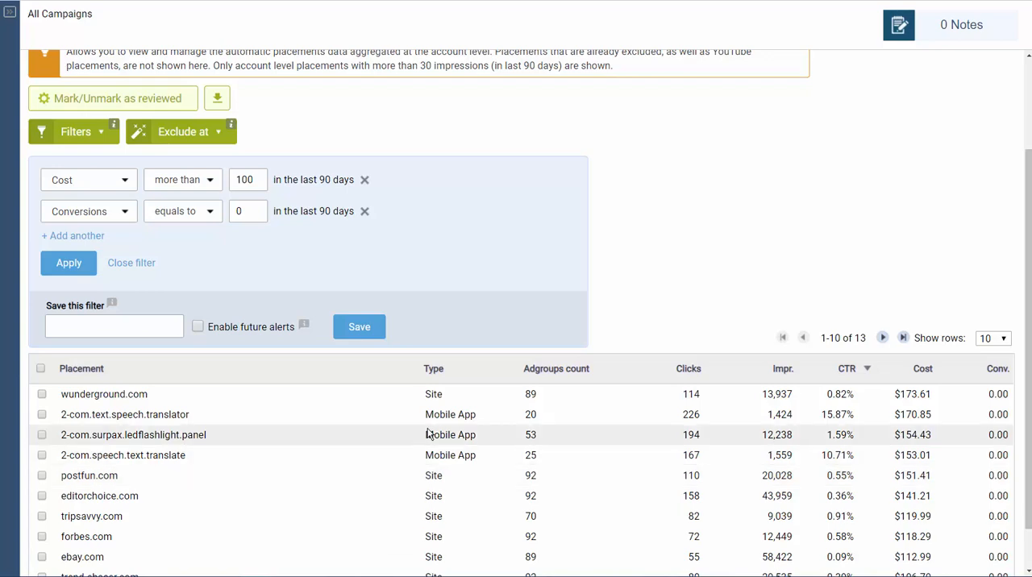
# - Select all filtered placements across all pages and check the levels at which they can be excluded
pyautogui.click(43, 369)
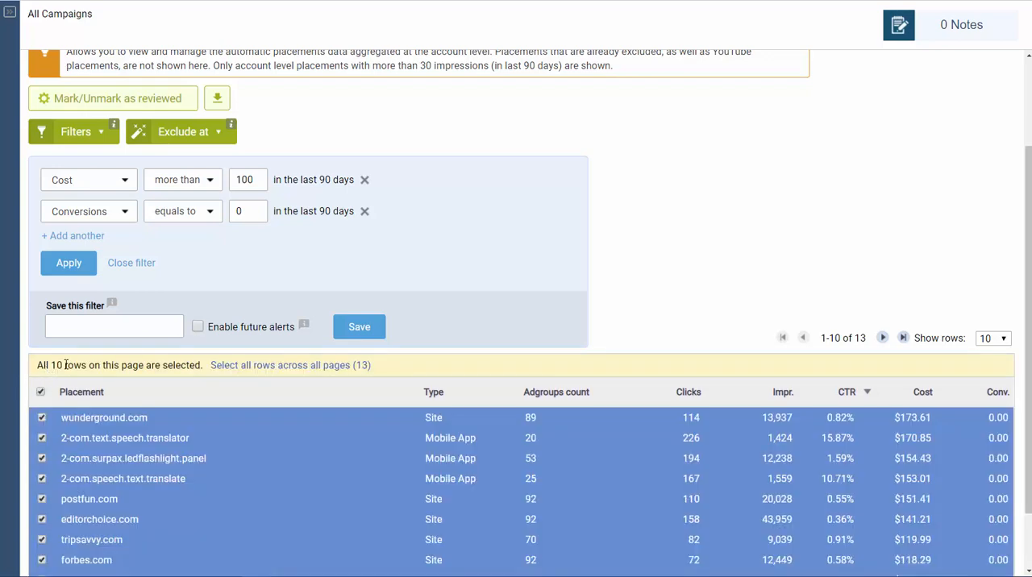
pyautogui.click(260, 365)
pyautogui.scroll(3, 242, 322)
pyautogui.click(195, 253)
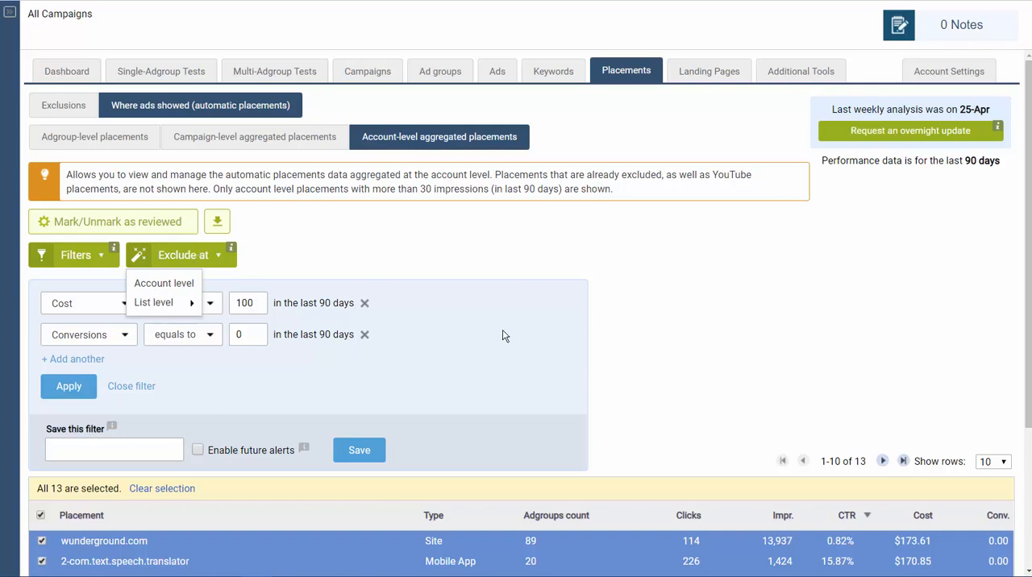
pyautogui.click(757, 349)
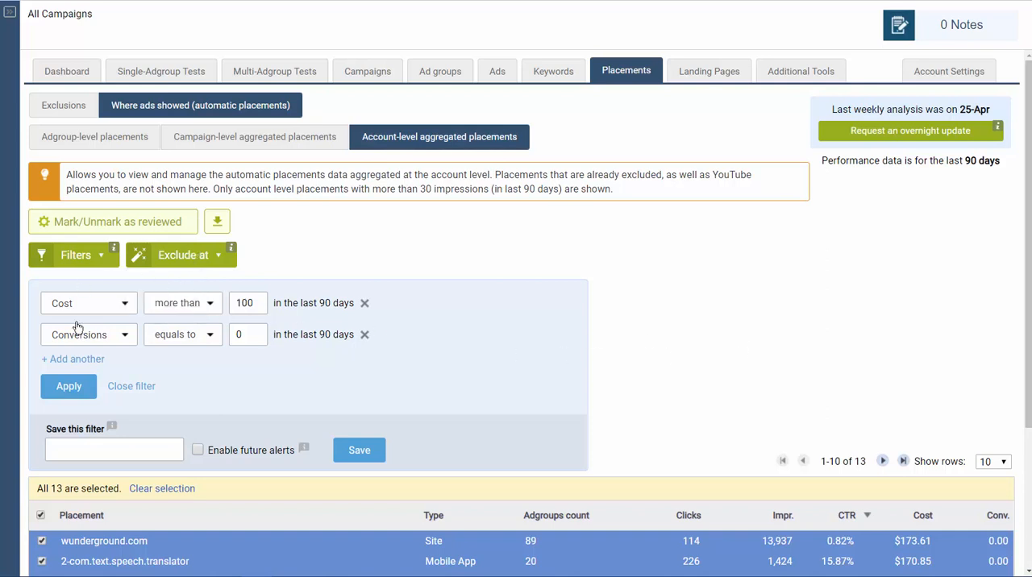
# - Turn on future alerts in the save options of the cost and conversions filter
pyautogui.click(87, 263)
pyautogui.click(97, 451)
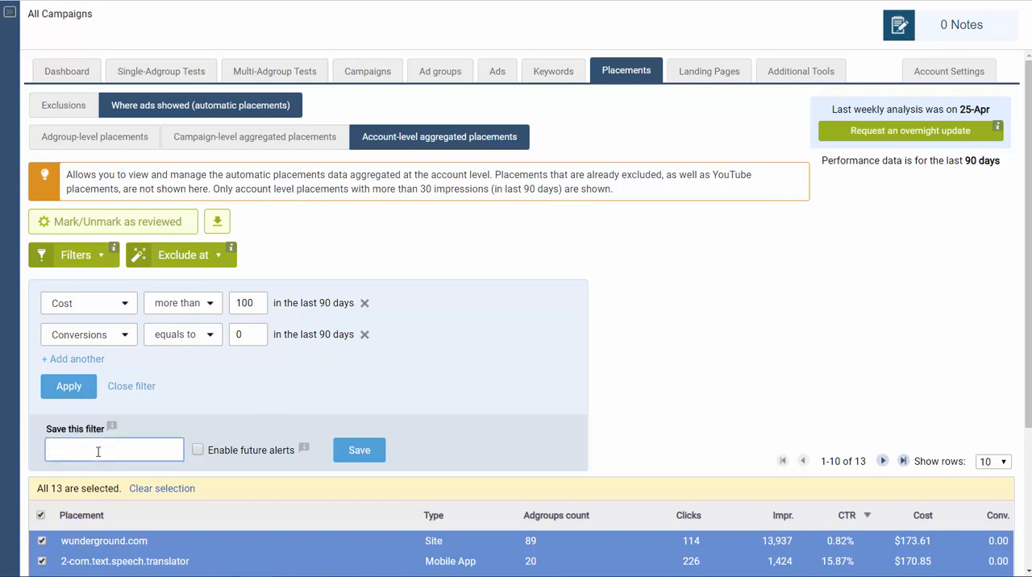
pyautogui.click(197, 451)
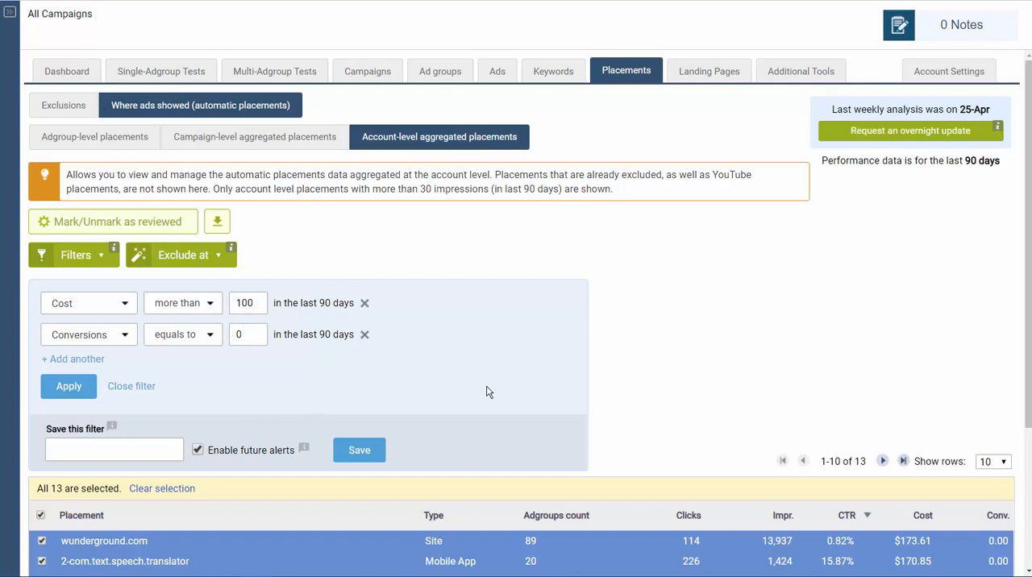
# - Check the exclusion levels offered for adgroup-level placements and for 10faq.com in the campaign-level placements, leaving it deselected
pyautogui.click(95, 139)
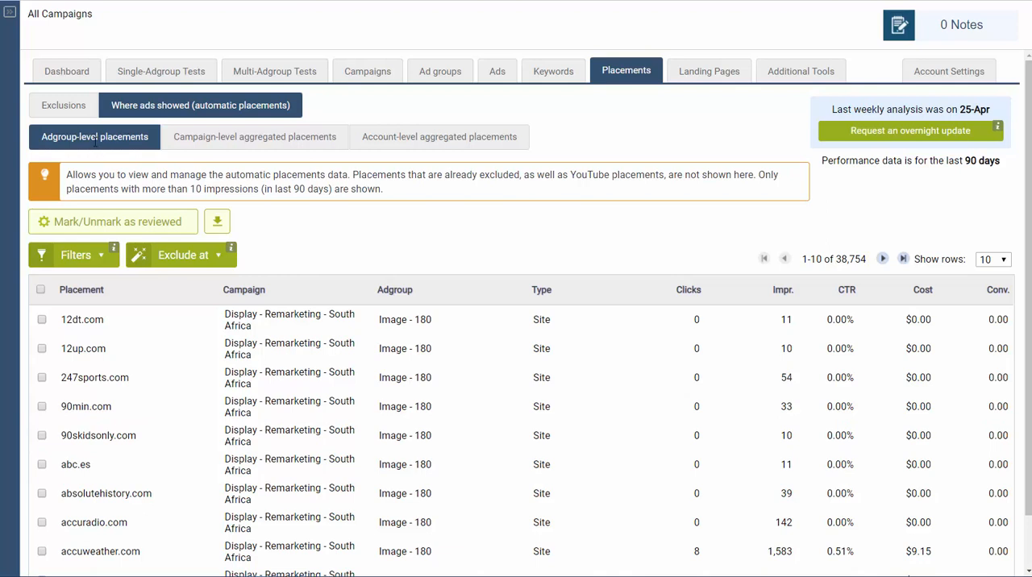
pyautogui.click(165, 256)
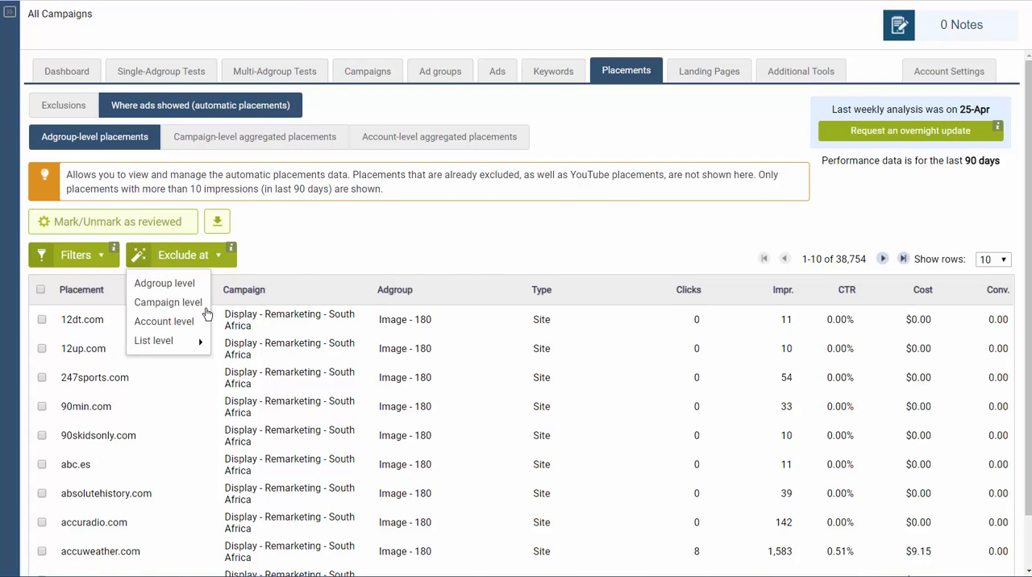
pyautogui.click(257, 139)
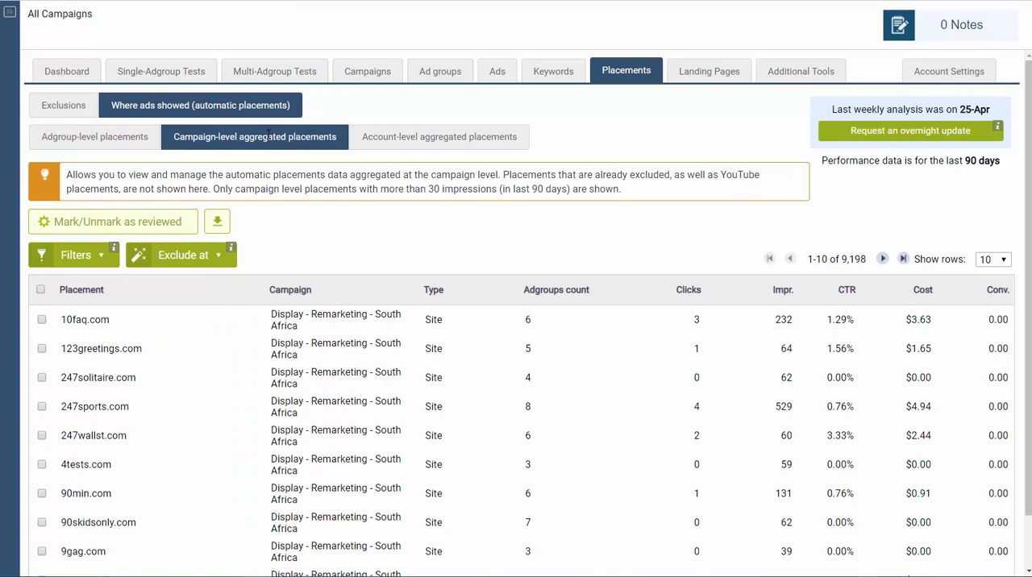
pyautogui.click(42, 321)
pyautogui.click(187, 256)
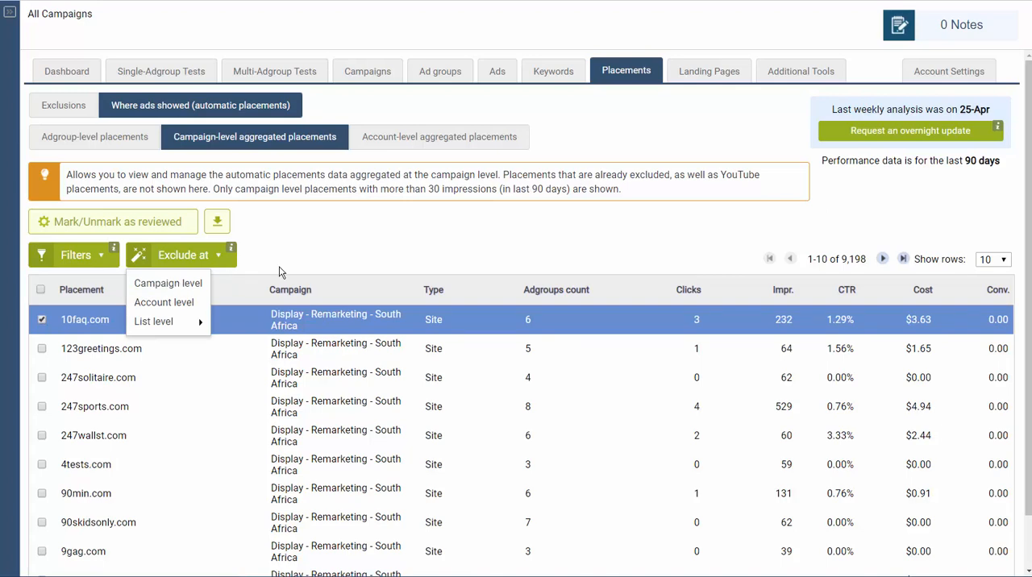
pyautogui.click(48, 318)
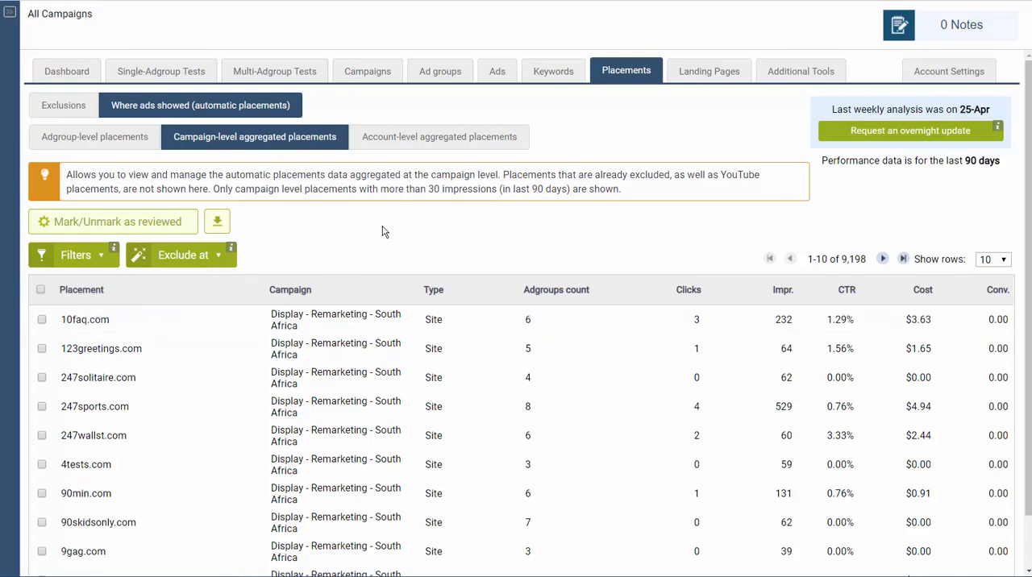
# - Apply the built-in Poorly converting placements filter to the account-level aggregated placements
pyautogui.click(409, 140)
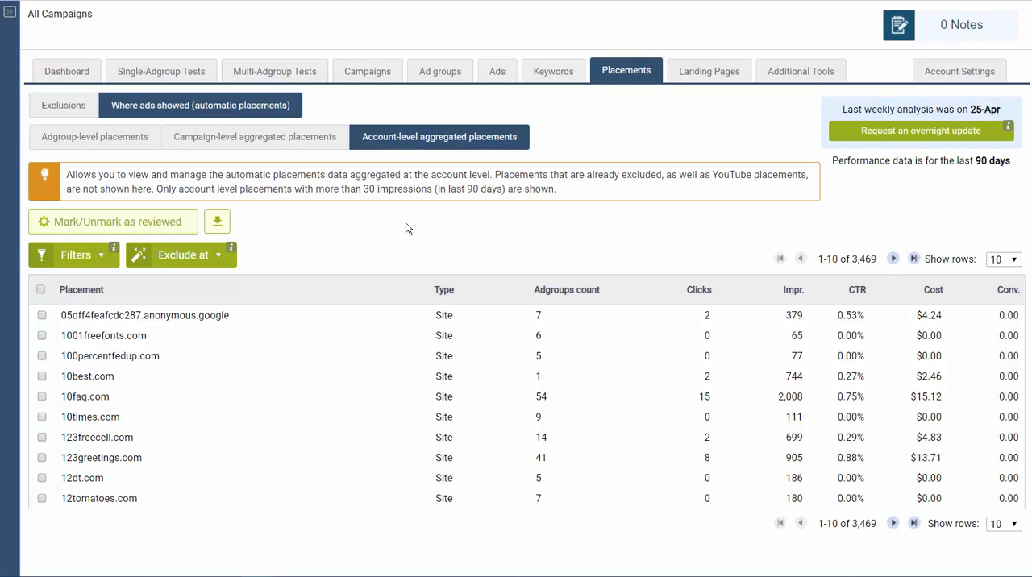
pyautogui.click(61, 261)
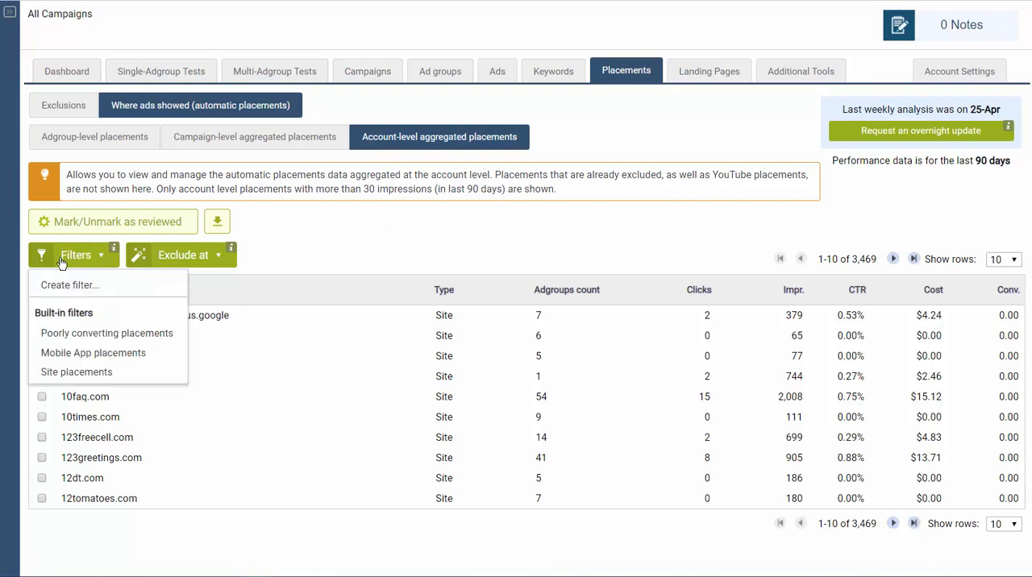
pyautogui.click(99, 334)
pyautogui.scroll(-2, 485, 318)
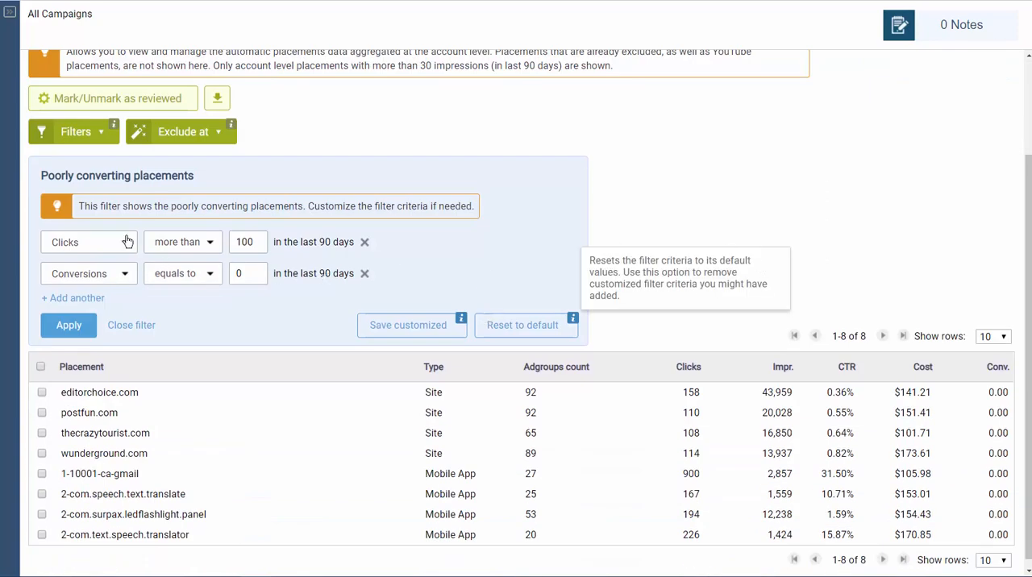
# - Select all poorly converting placements and view the available exclusion levels
pyautogui.click(41, 366)
pyautogui.scroll(3, 291, 391)
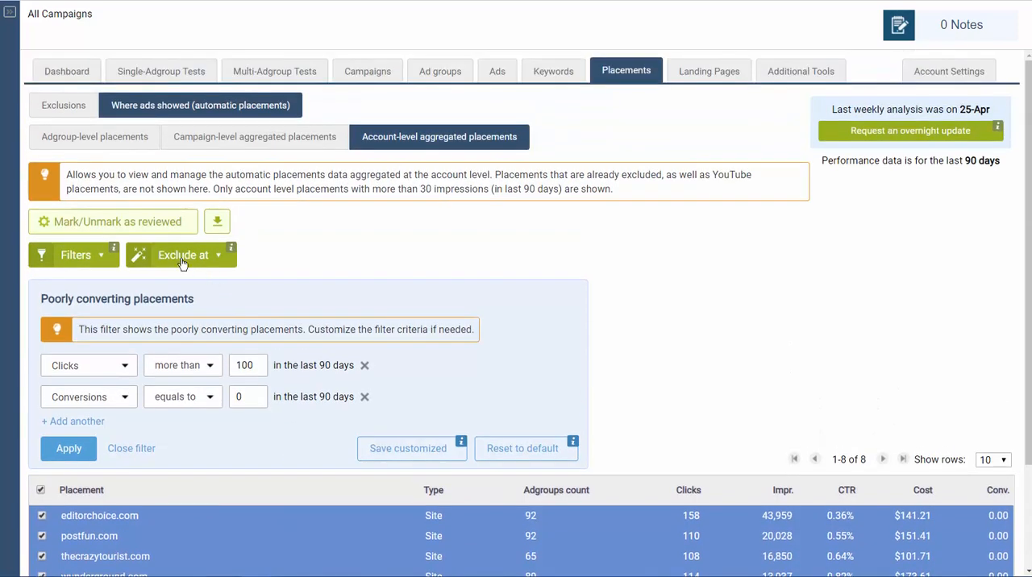
pyautogui.click(170, 258)
# - Review the placement alerts under the automatic checks on the account dashboard
pyautogui.click(65, 75)
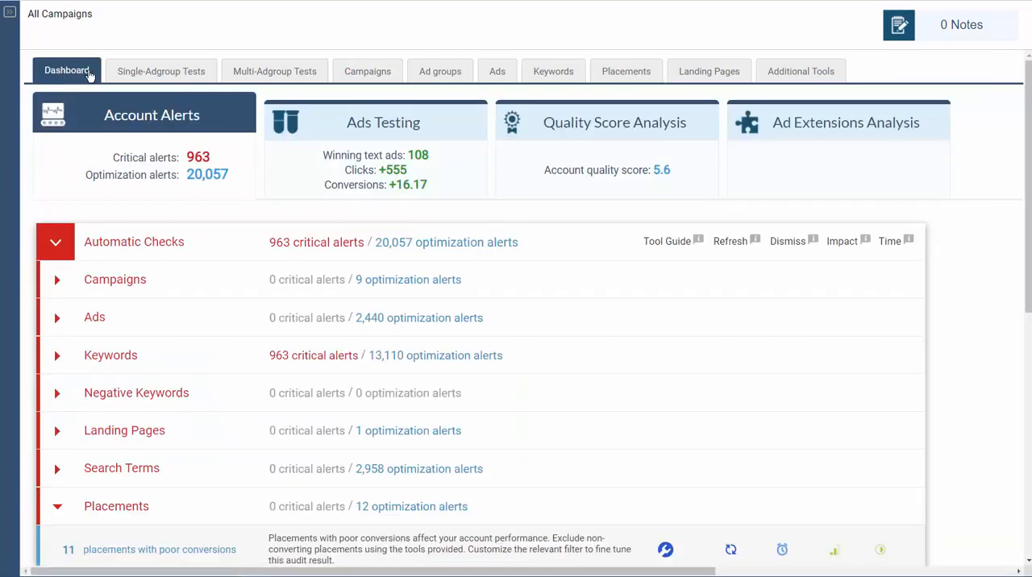
pyautogui.scroll(-2, 150, 392)
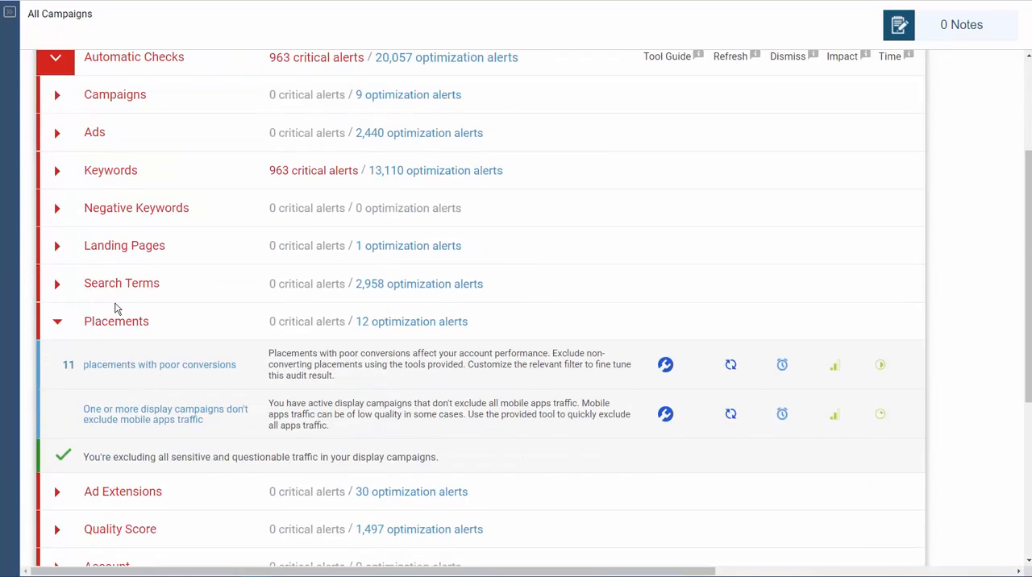
pyautogui.scroll(-1, 179, 386)
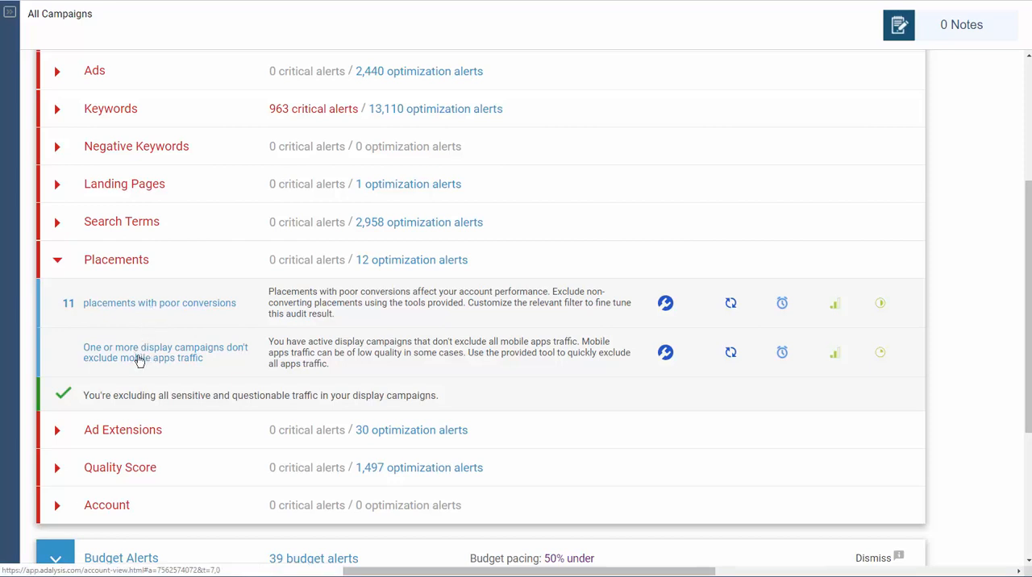
# - Open the alert for placements with poor conversions and examine its filter criteria and the listed placements
pyautogui.click(151, 306)
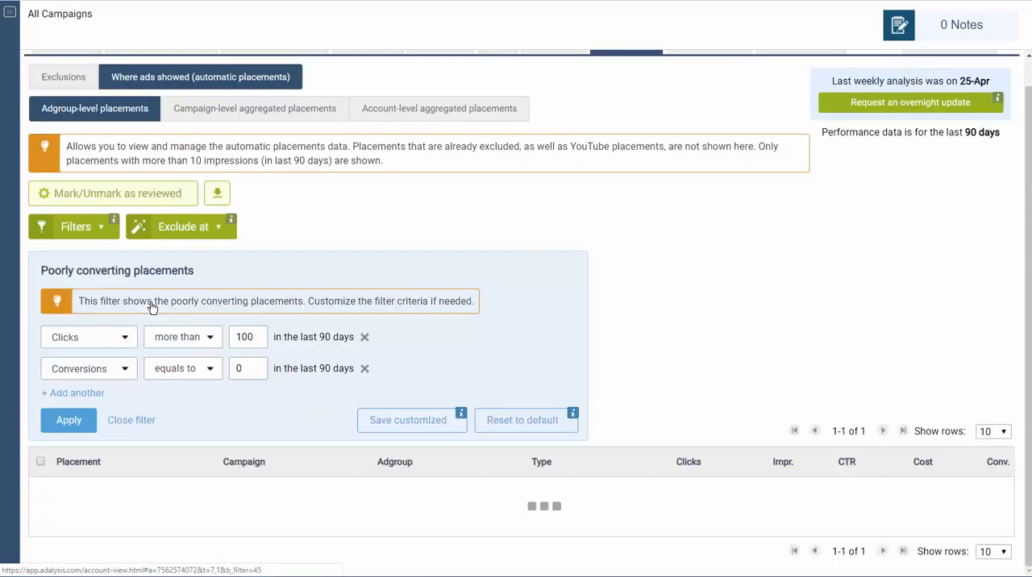
pyautogui.scroll(-3, 153, 308)
pyautogui.scroll(1, 193, 349)
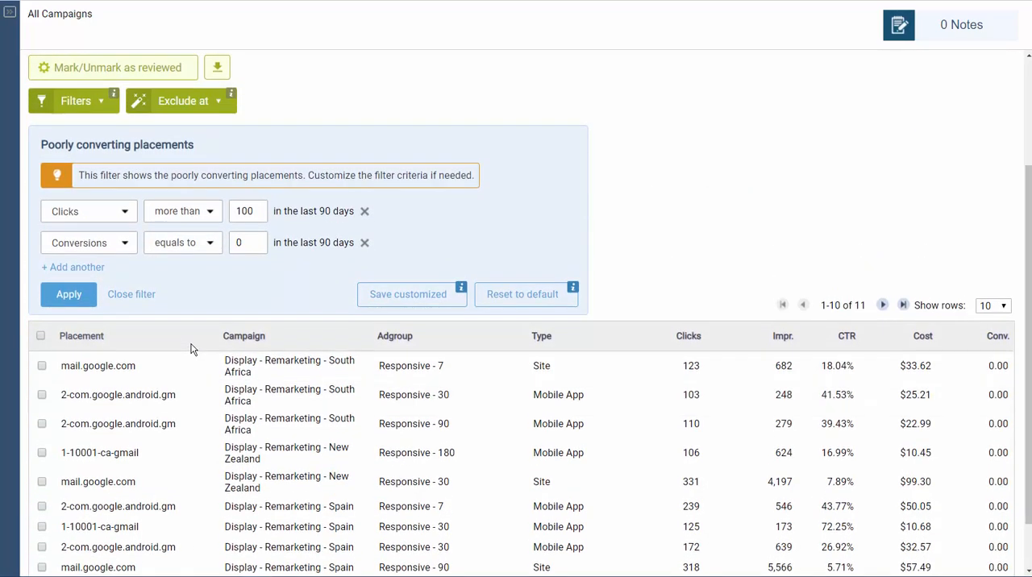
pyautogui.scroll(2, 191, 349)
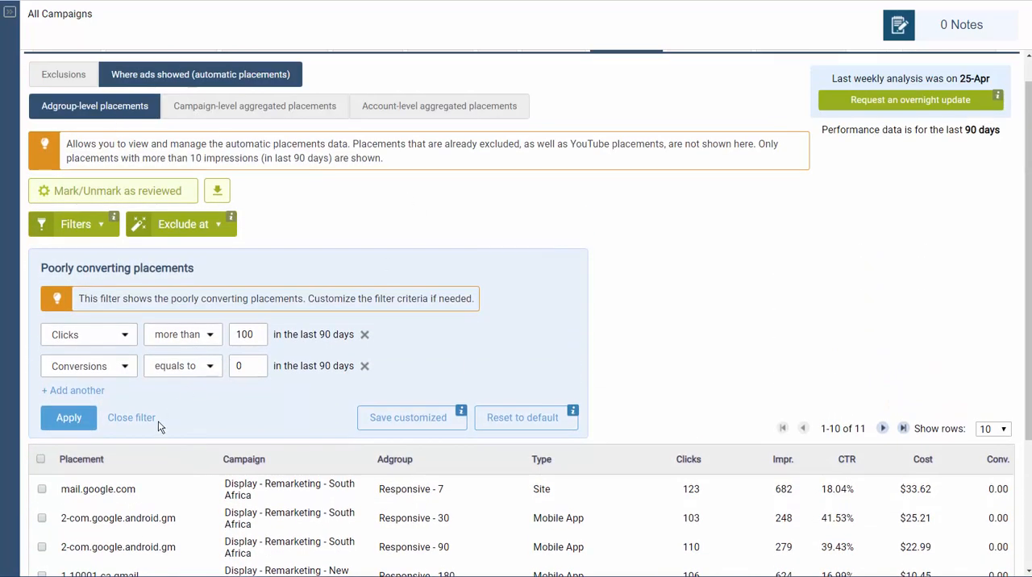
pyautogui.scroll(1, 302, 429)
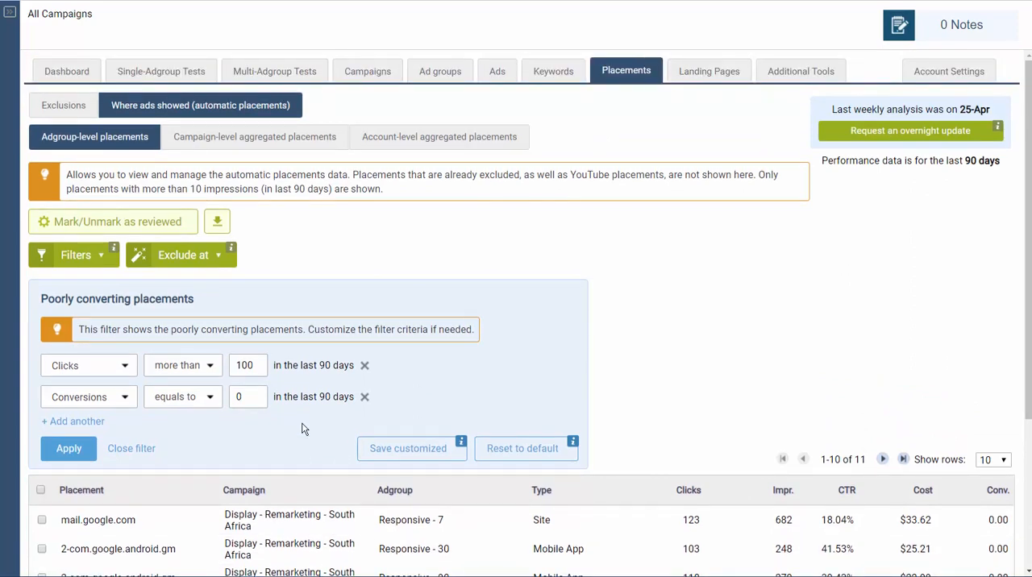
# - Show the account-level aggregated placements by highest cost and examine the wunderground.com row
pyautogui.click(405, 144)
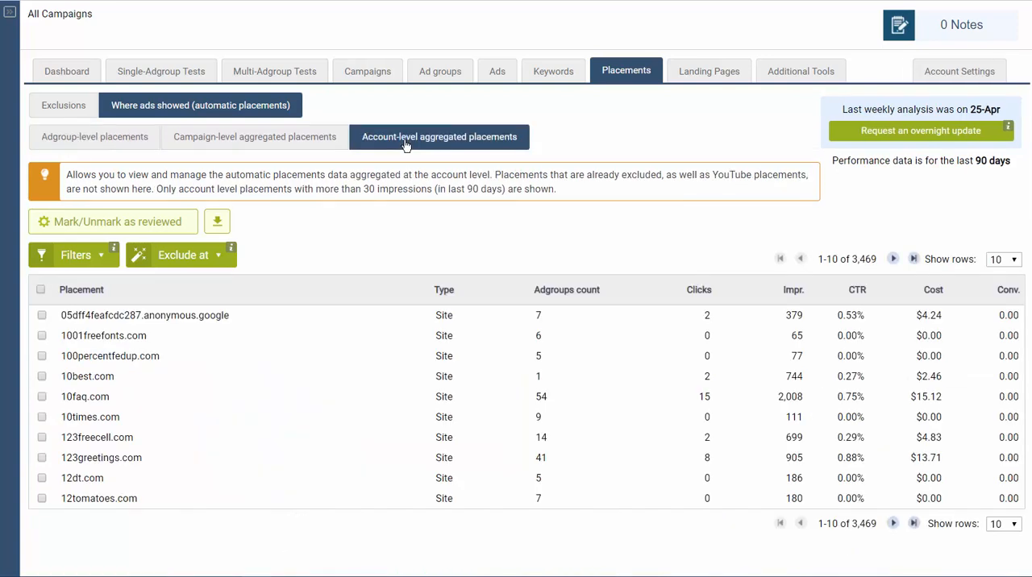
pyautogui.click(56, 258)
pyautogui.click(362, 239)
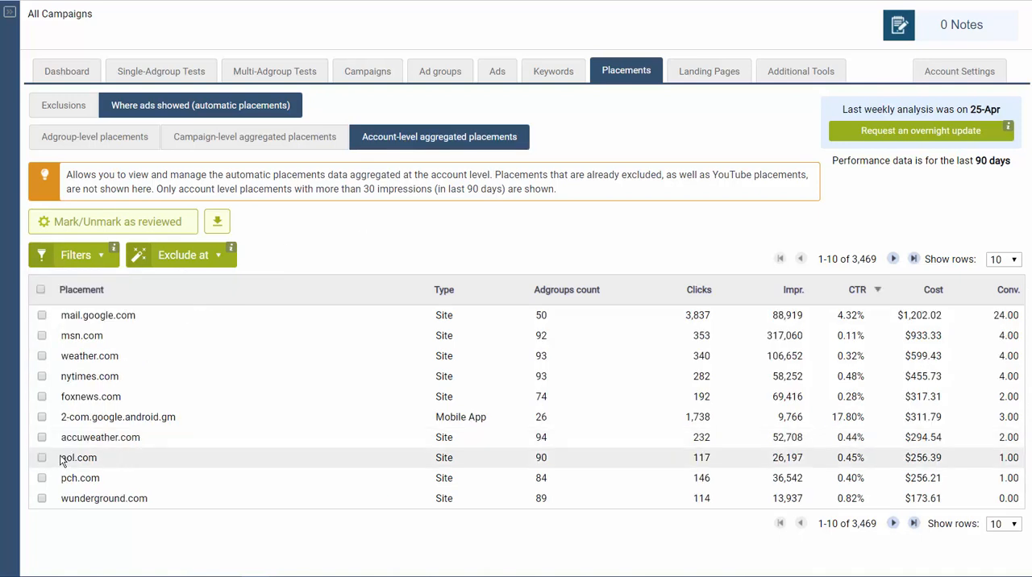
pyautogui.moveTo(62, 498); pyautogui.dragTo(810, 506)
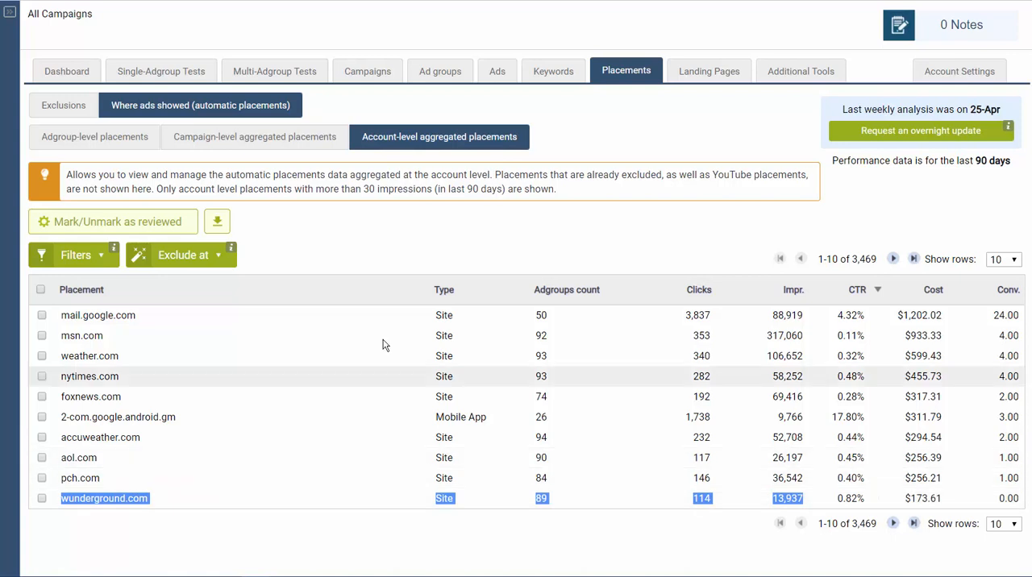
pyautogui.click(386, 255)
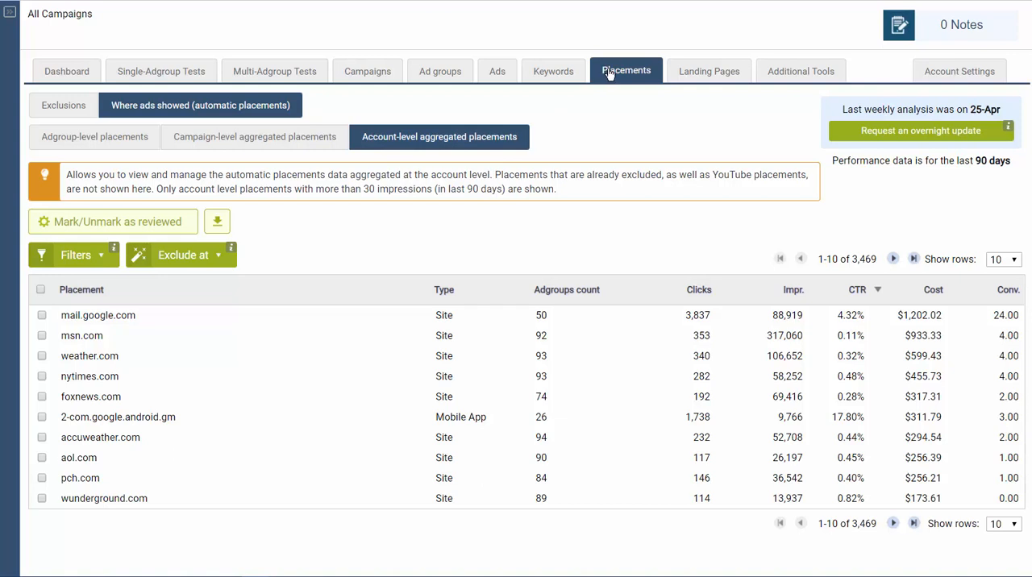
# - View the mobile app and content label category exclusion tools in the placement exclusions, closing each without changes
pyautogui.click(53, 107)
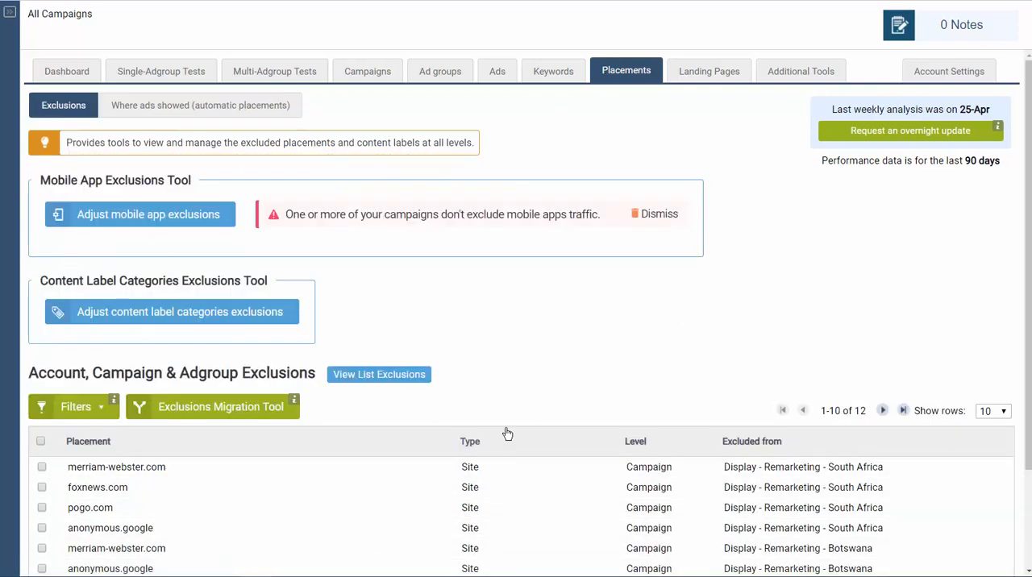
pyautogui.click(164, 217)
pyautogui.press('Escape')
pyautogui.click(235, 318)
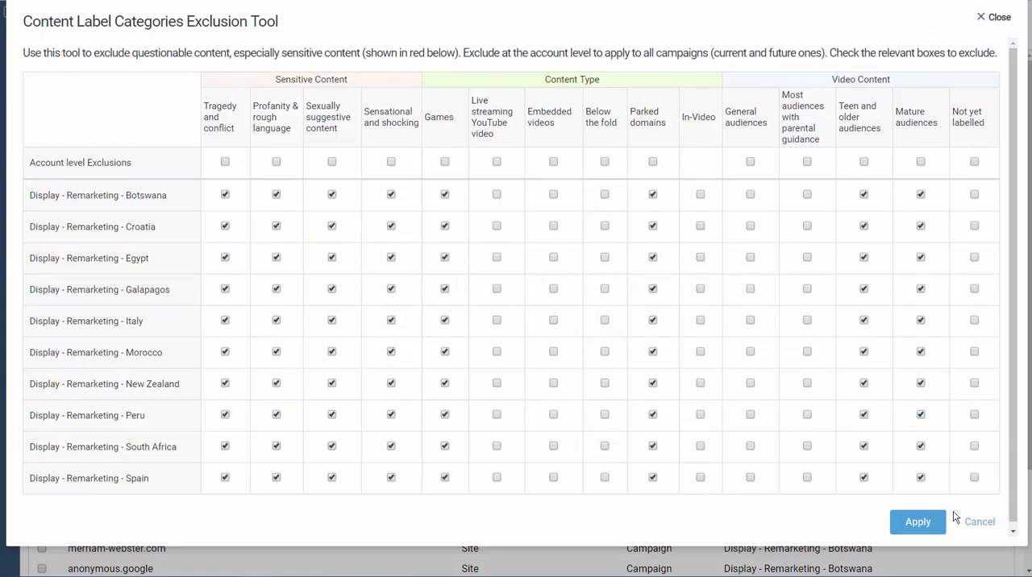
pyautogui.click(977, 520)
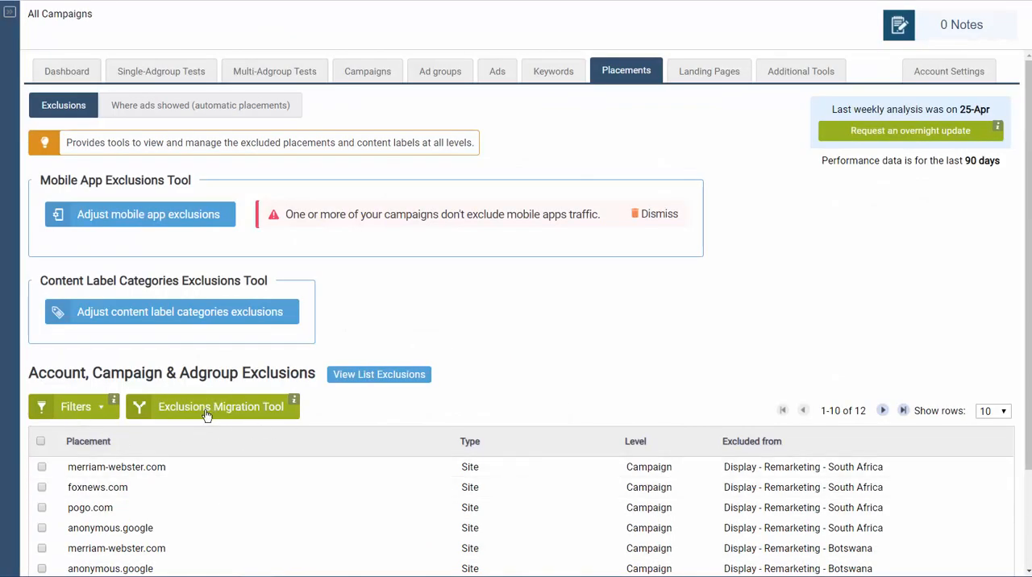
# - Return to the automatic placements at account level and view their exclusion options
pyautogui.click(210, 108)
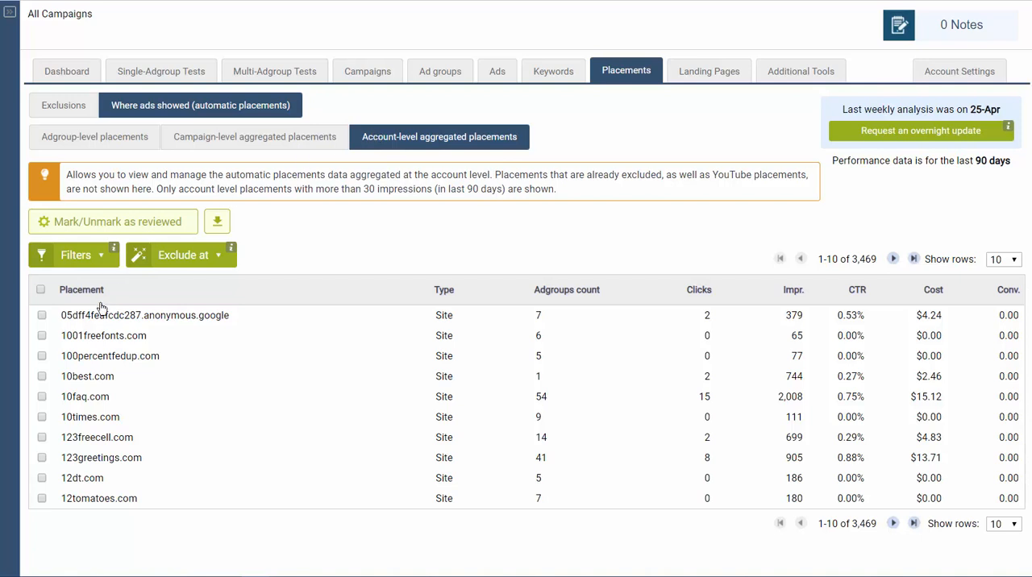
pyautogui.click(193, 256)
# - Return to the dashboard and expand the Placements alerts in the automatic checks
pyautogui.click(72, 71)
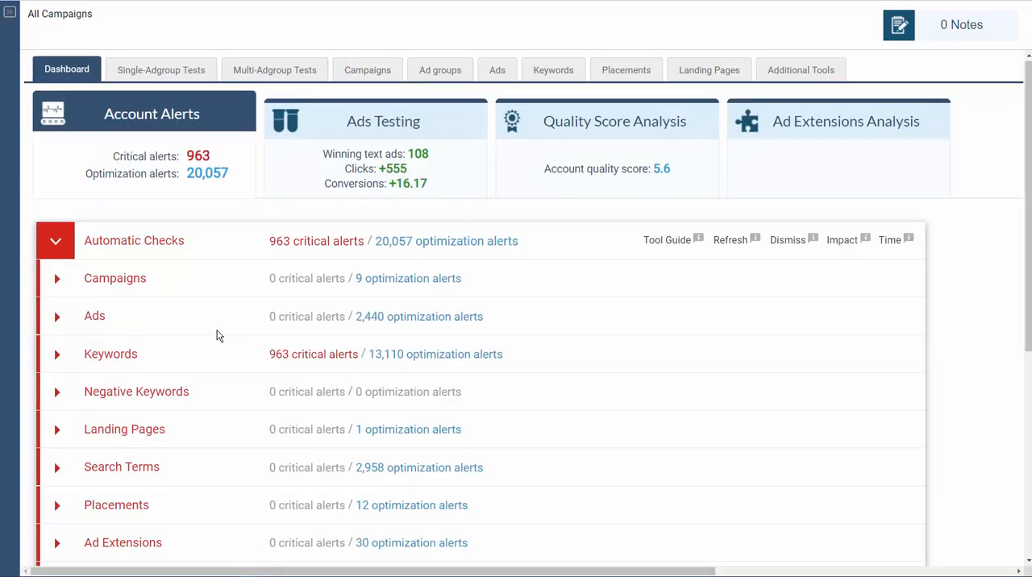
pyautogui.scroll(-3, 218, 336)
pyautogui.click(117, 326)
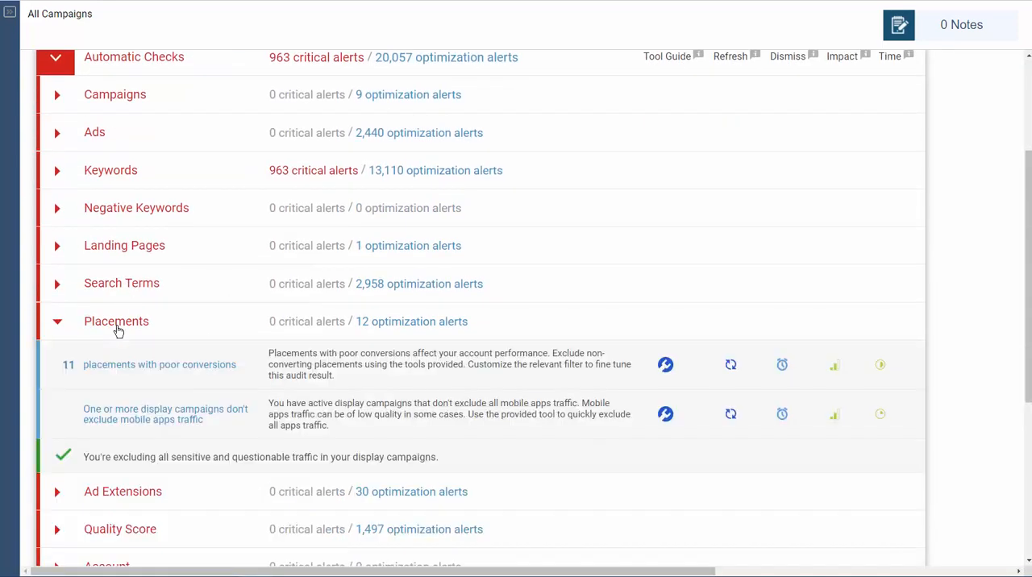